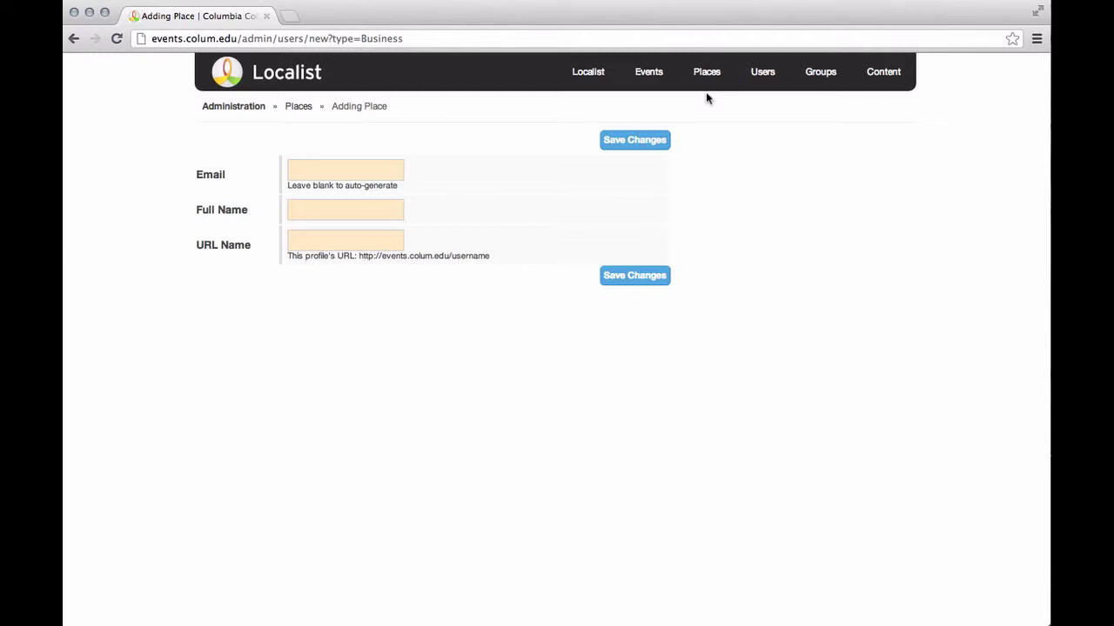
# Create a place with the full name Theater Place, leaving its email and URL name blank, and save it.
pyautogui.click(379, 178)
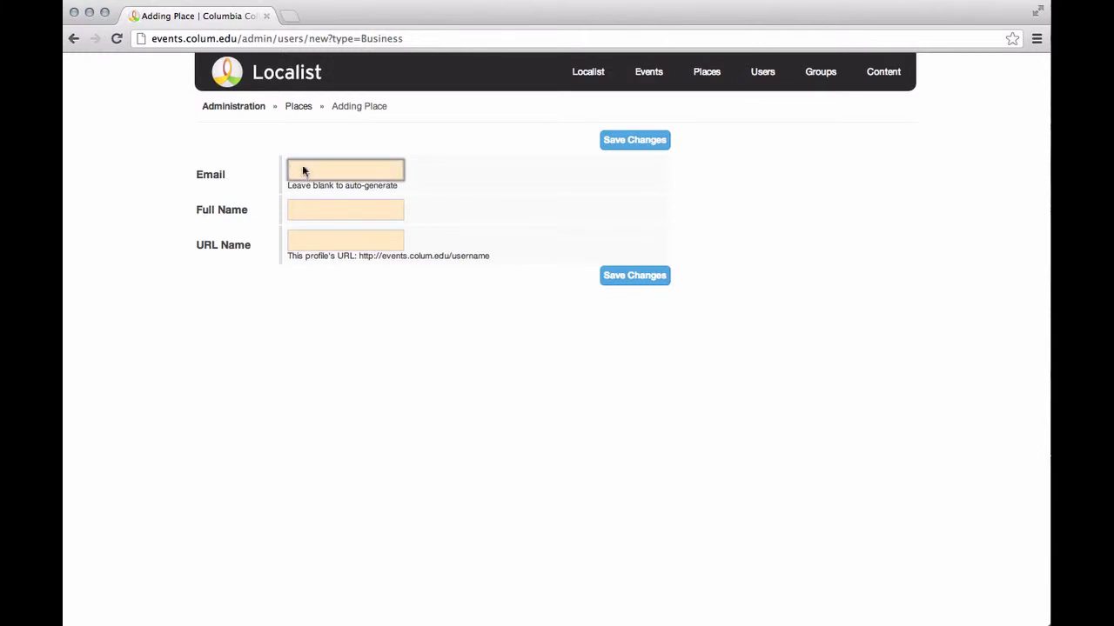
pyautogui.click(314, 217)
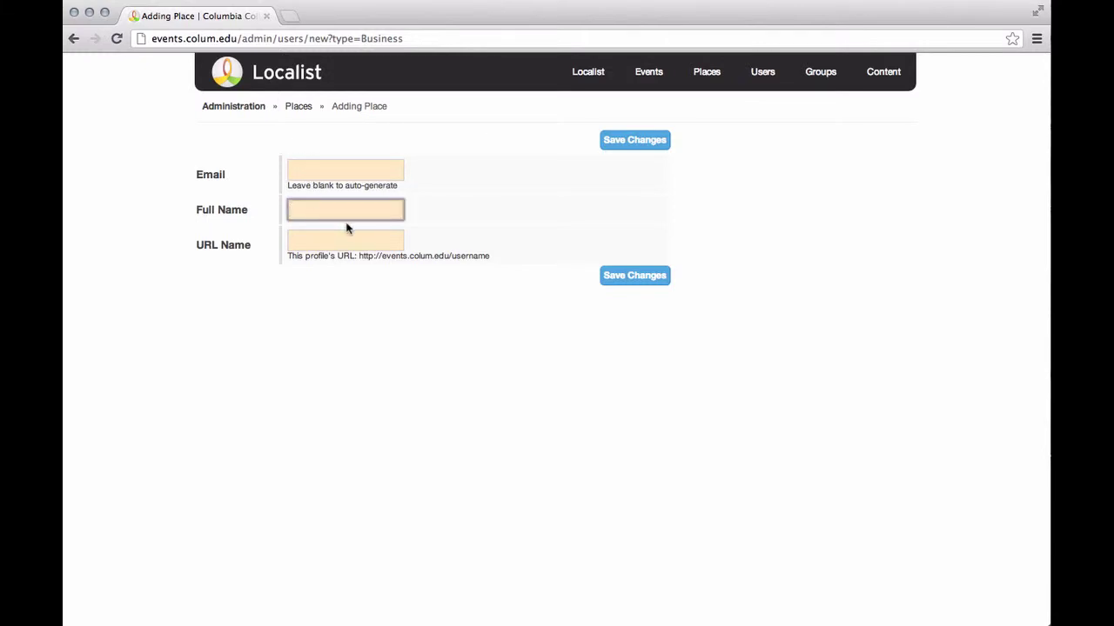
pyautogui.write('Theater Place')
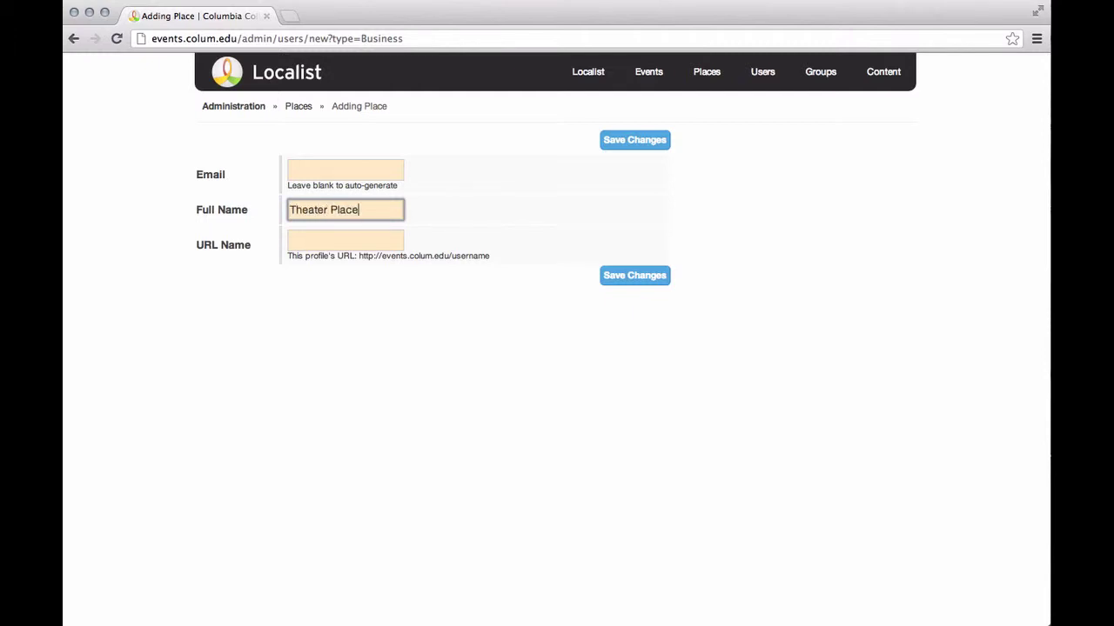
pyautogui.click(647, 277)
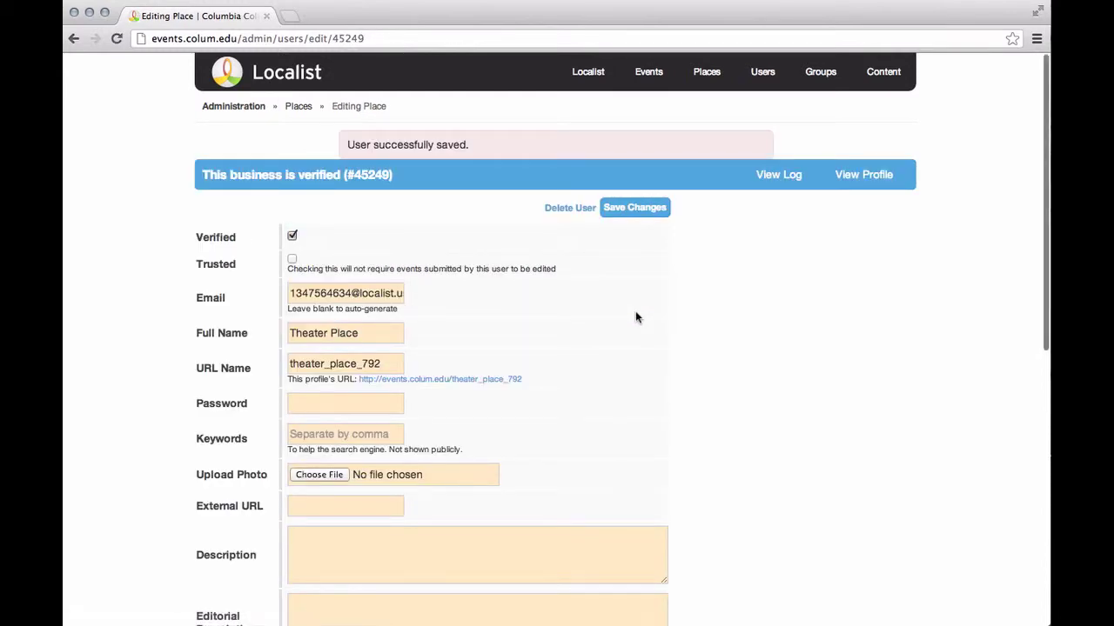
# Look through the new place's editing form, from the verification and profile settings down to location, amenities and visibility.
pyautogui.scroll(-3, 636, 318)
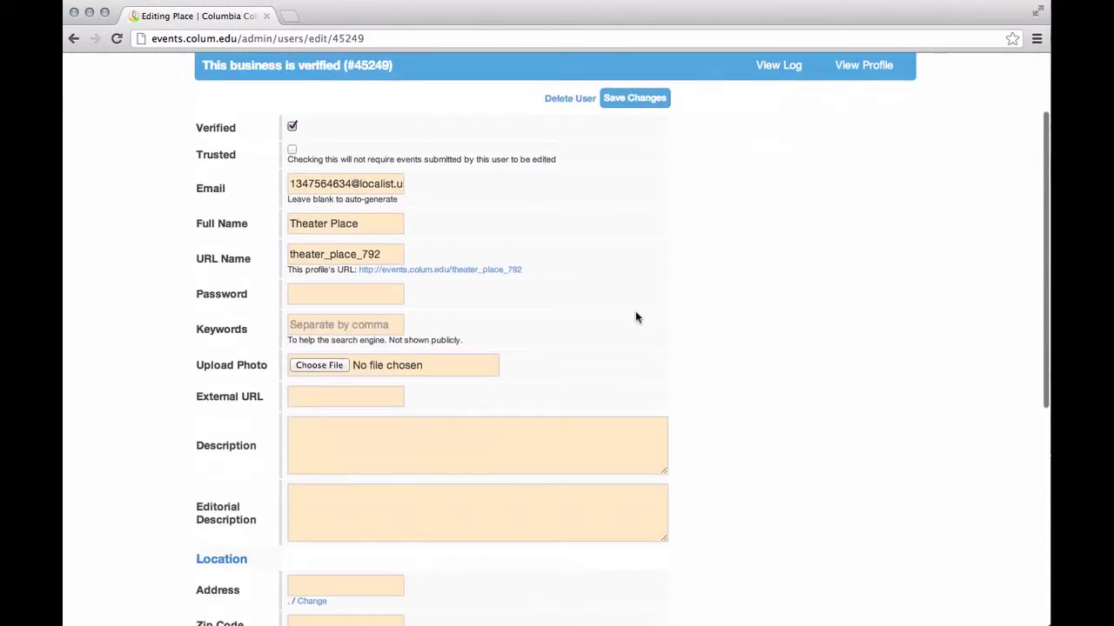
pyautogui.scroll(-2, 635, 318)
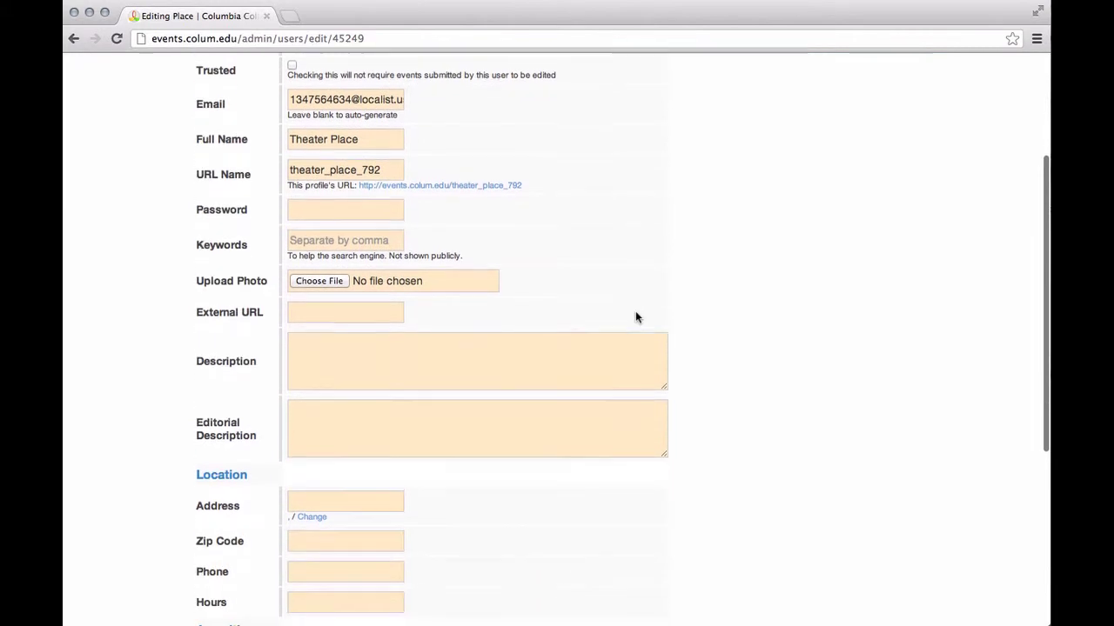
pyautogui.scroll(-4, 635, 317)
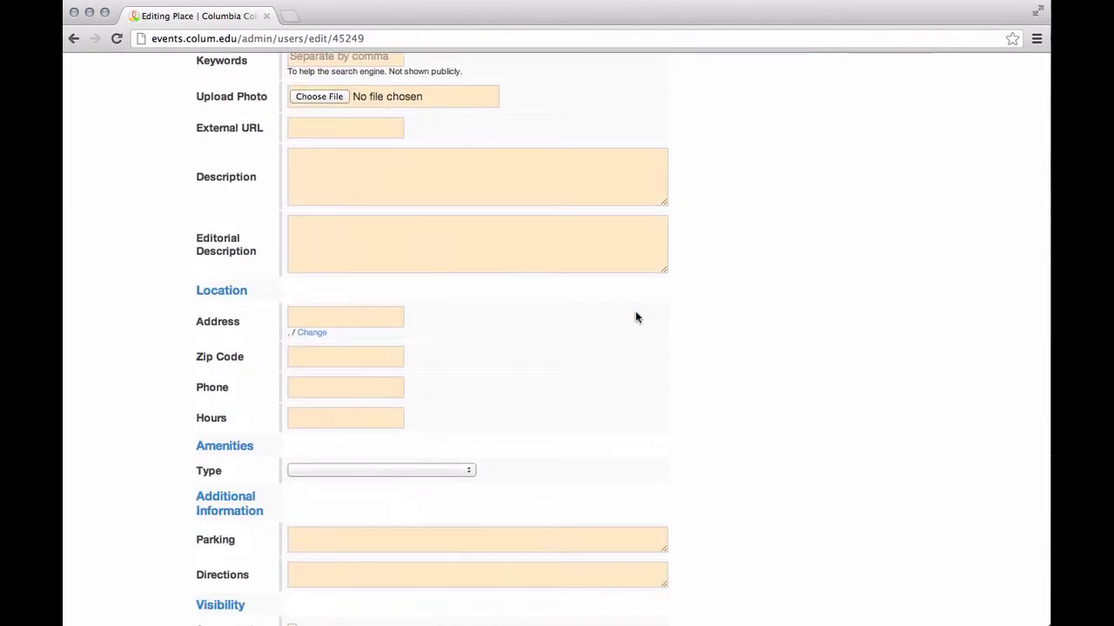
pyautogui.scroll(7, 636, 318)
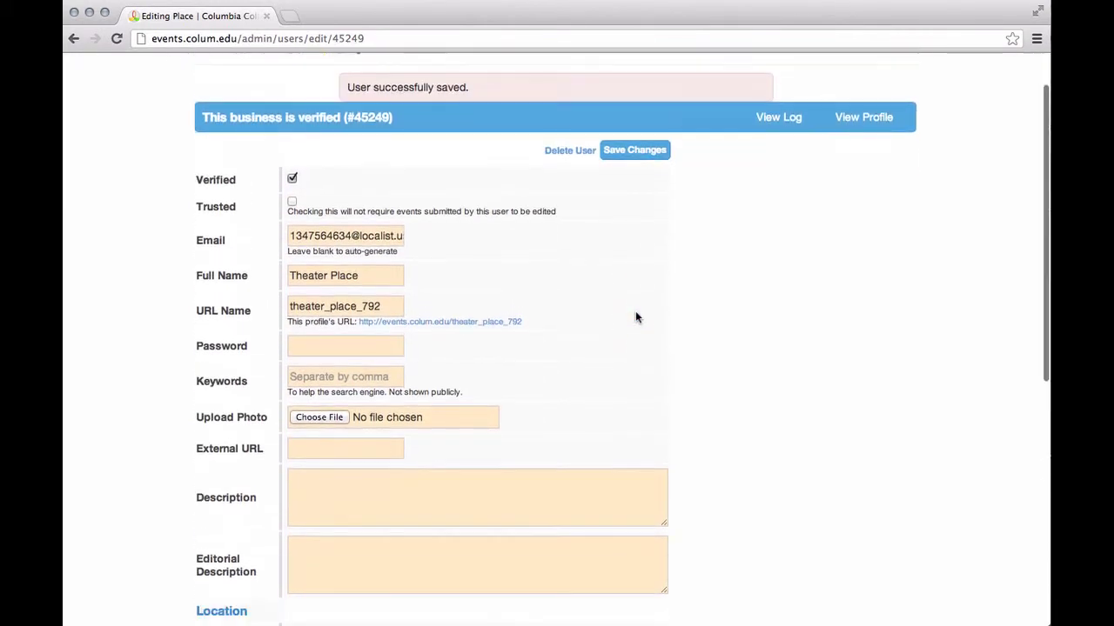
pyautogui.scroll(2, 635, 318)
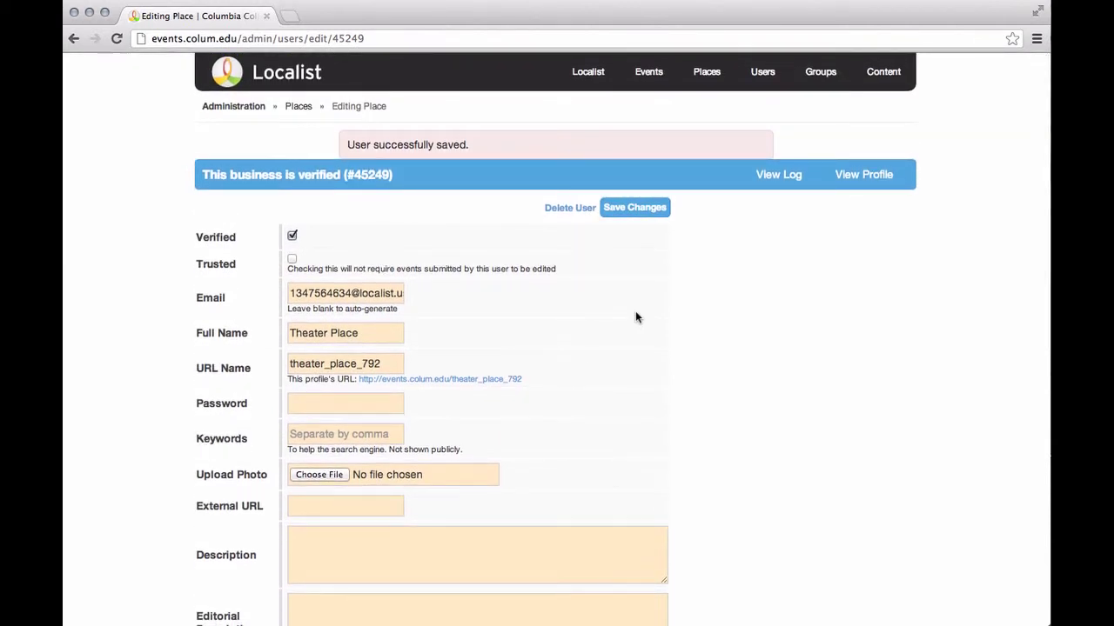
pyautogui.scroll(-8, 635, 318)
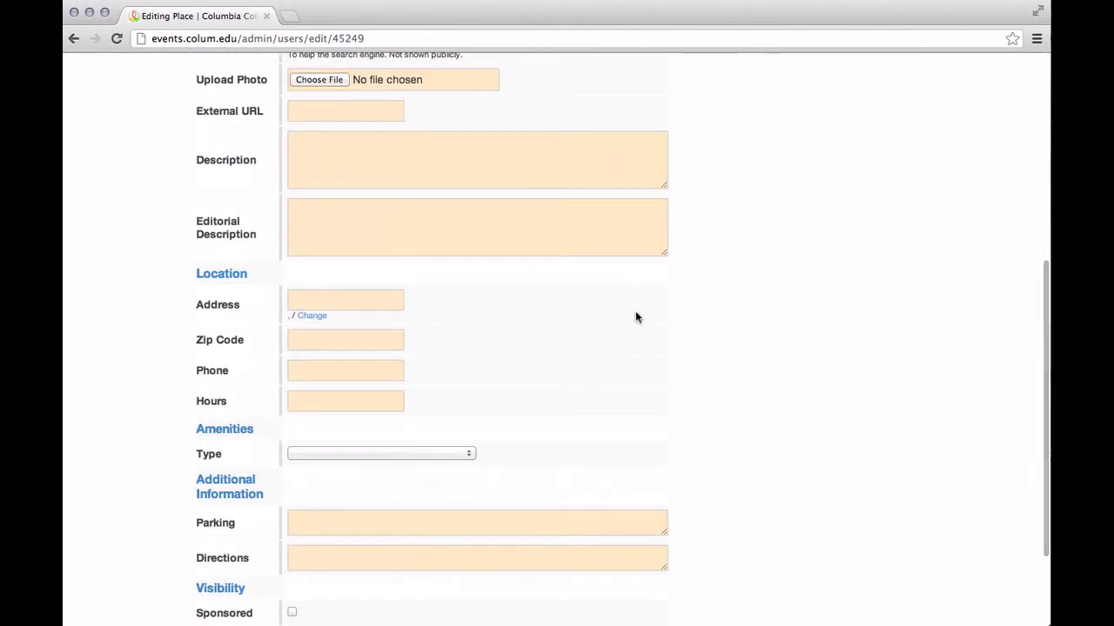
pyautogui.scroll(-3, 635, 317)
pyautogui.scroll(10, 635, 318)
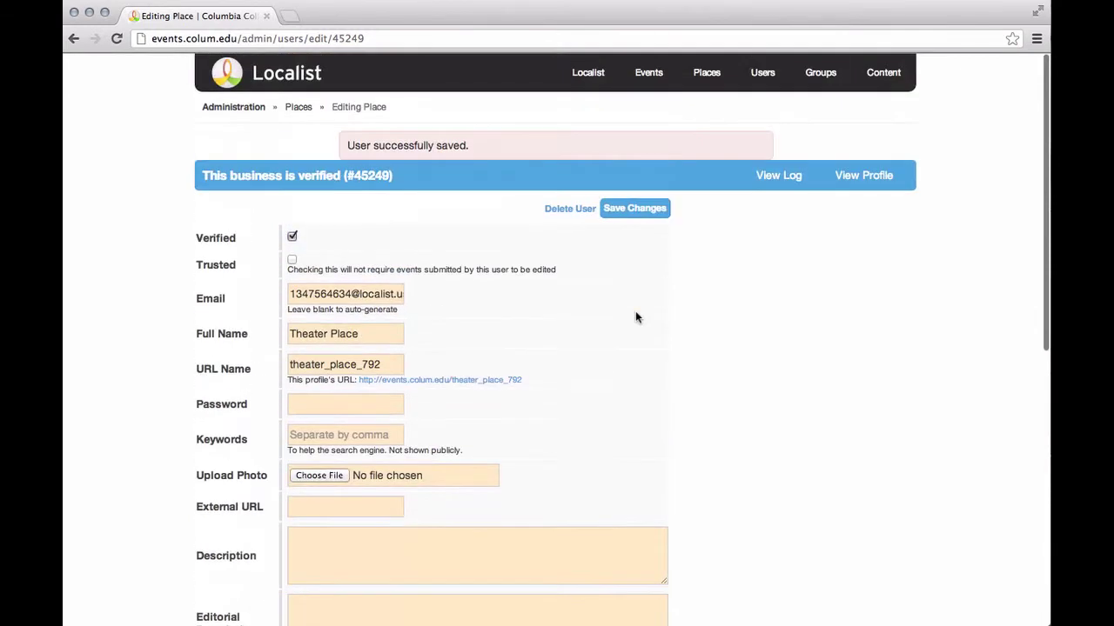
# Enter the place's street address with city and state in its location details and save the changes.
pyautogui.scroll(-5, 635, 315)
pyautogui.scroll(-2, 504, 383)
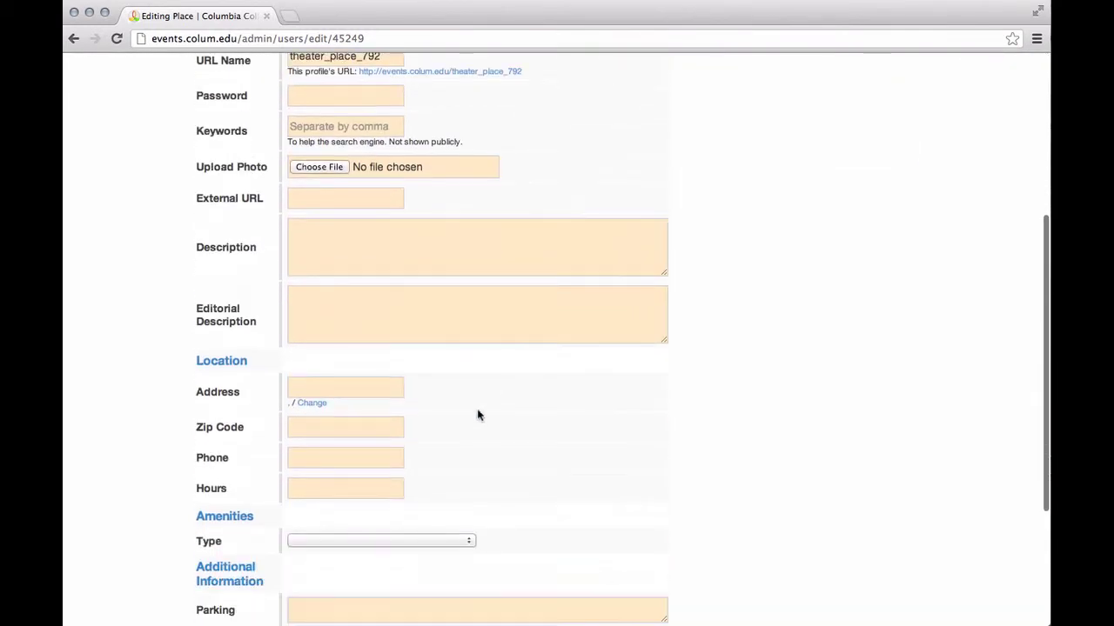
pyautogui.click(383, 388)
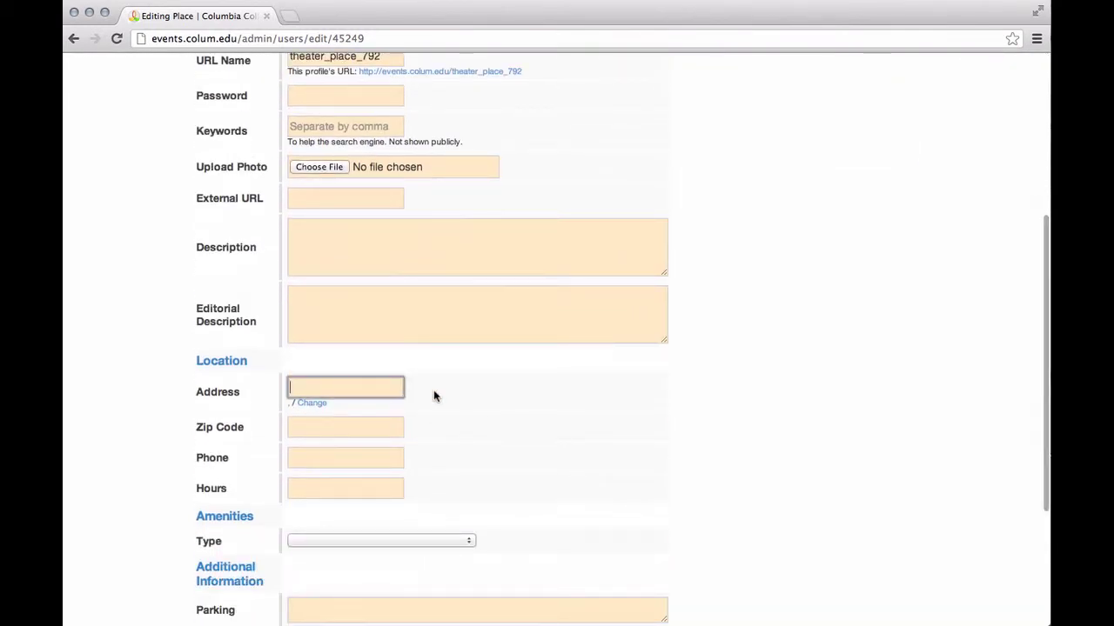
pyautogui.write('16 ')
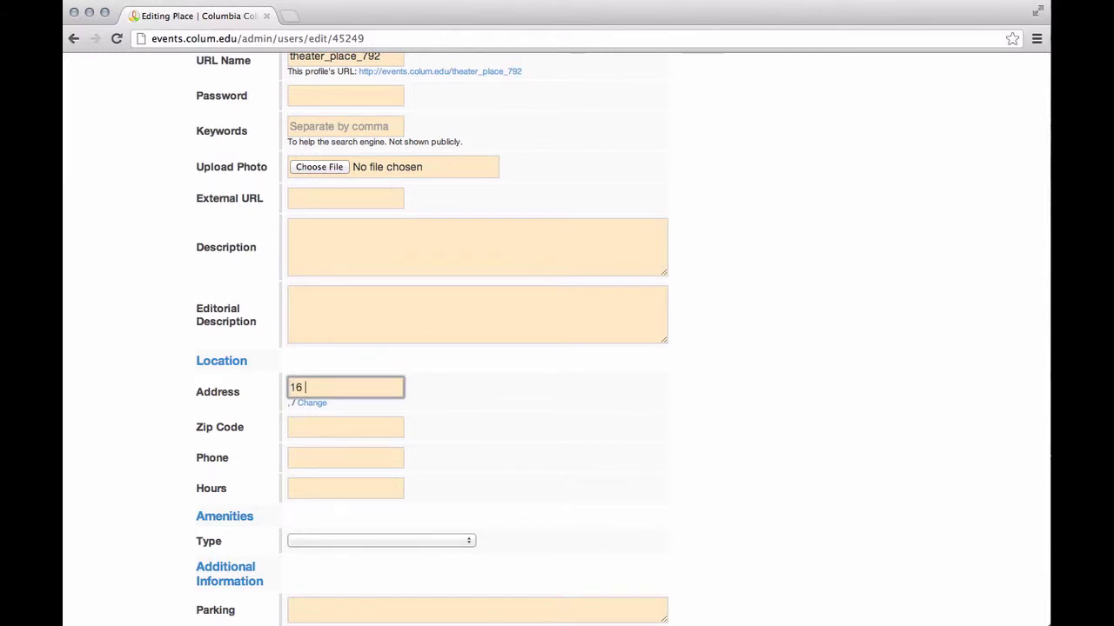
pyautogui.write('St NW, Wa')
pyautogui.write('hsington')
pyautogui.press('BackSpace')
pyautogui.press('BackSpace')
pyautogui.press('BackSpace')
pyautogui.press('BackSpace')
pyautogui.press('BackSpace')
pyautogui.press('BackSpace')
pyautogui.press('BackSpace')
pyautogui.press('BackSpace')
pyautogui.write('shington, DC')
pyautogui.press('Return')
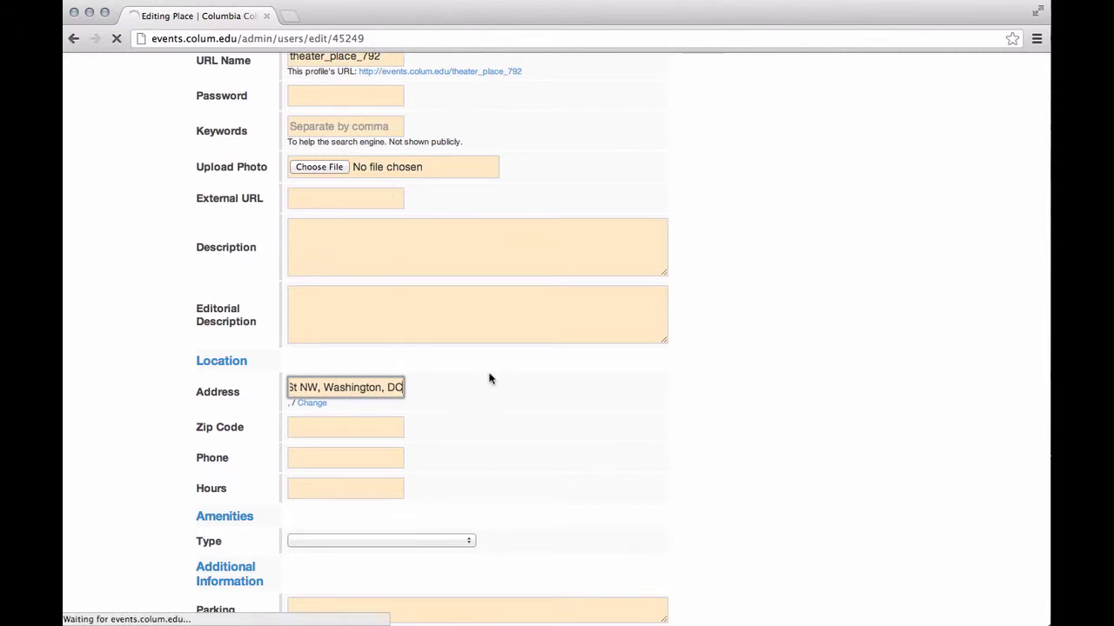
# Open Theater Place's public profile and examine its location map, upcoming events and recent activity.
pyautogui.scroll(-8, 489, 379)
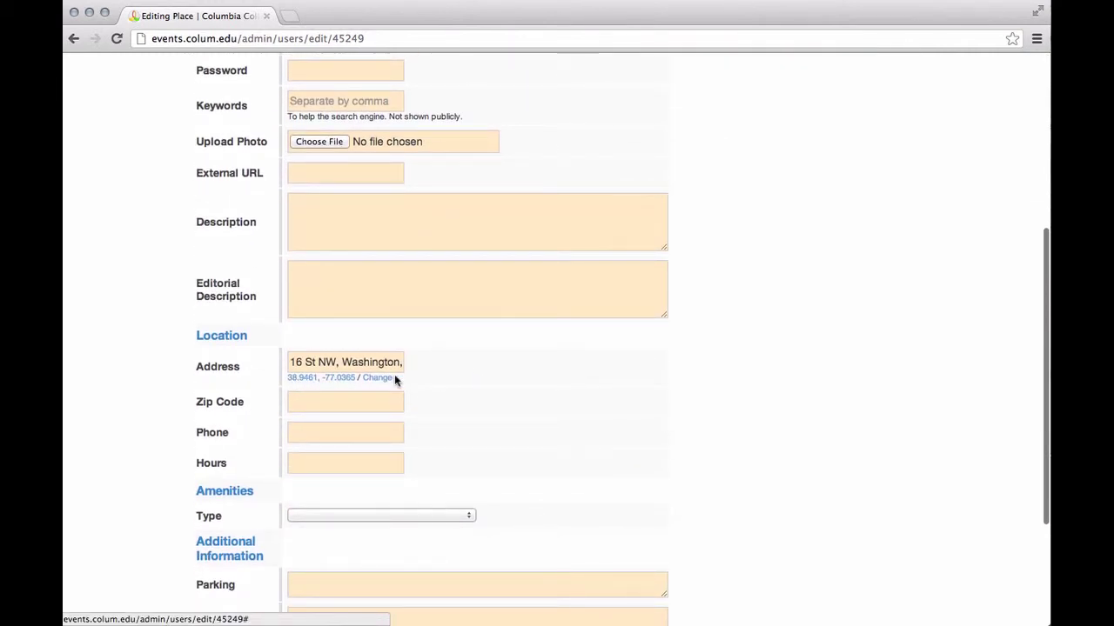
pyautogui.scroll(8, 499, 381)
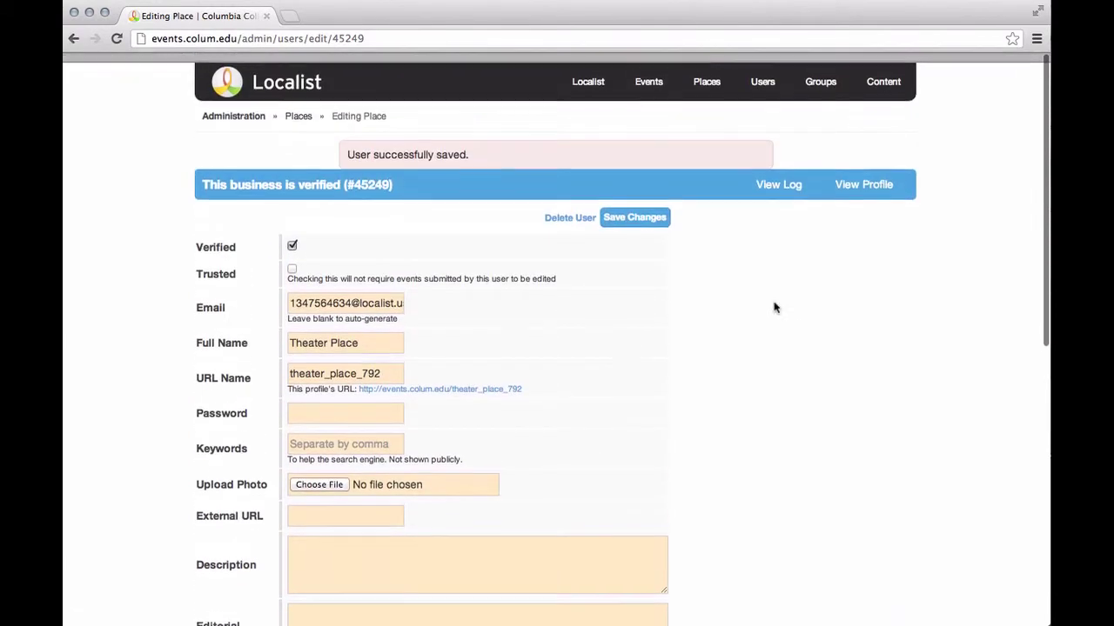
pyautogui.click(873, 179)
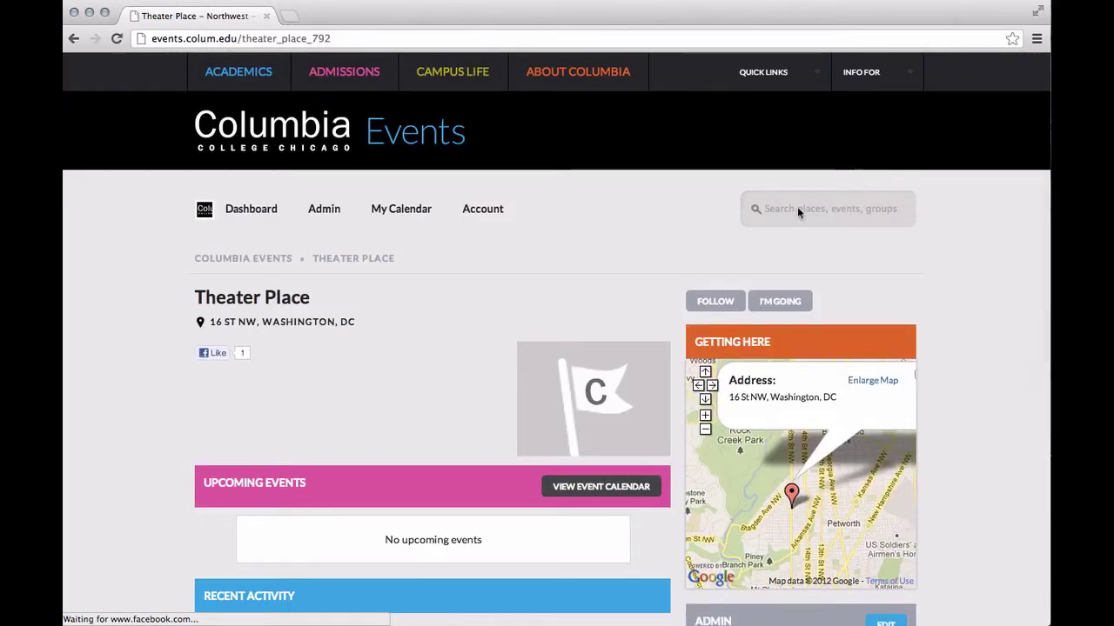
pyautogui.scroll(-1, 700, 247)
pyautogui.moveTo(831, 476); pyautogui.dragTo(859, 475)
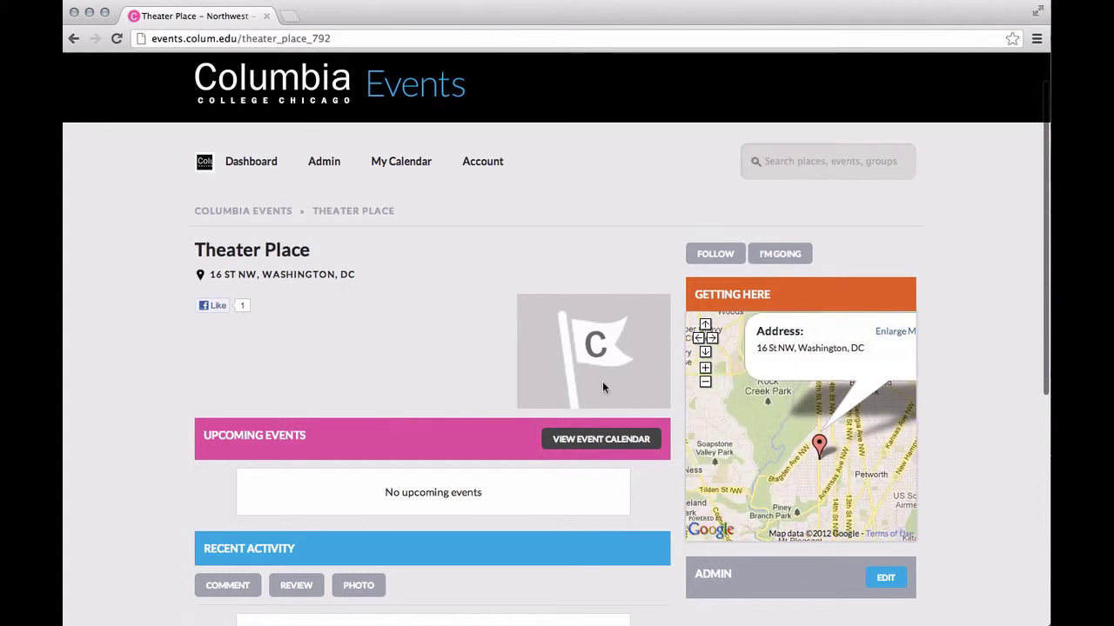
pyautogui.scroll(-3, 462, 355)
pyautogui.scroll(2, 460, 353)
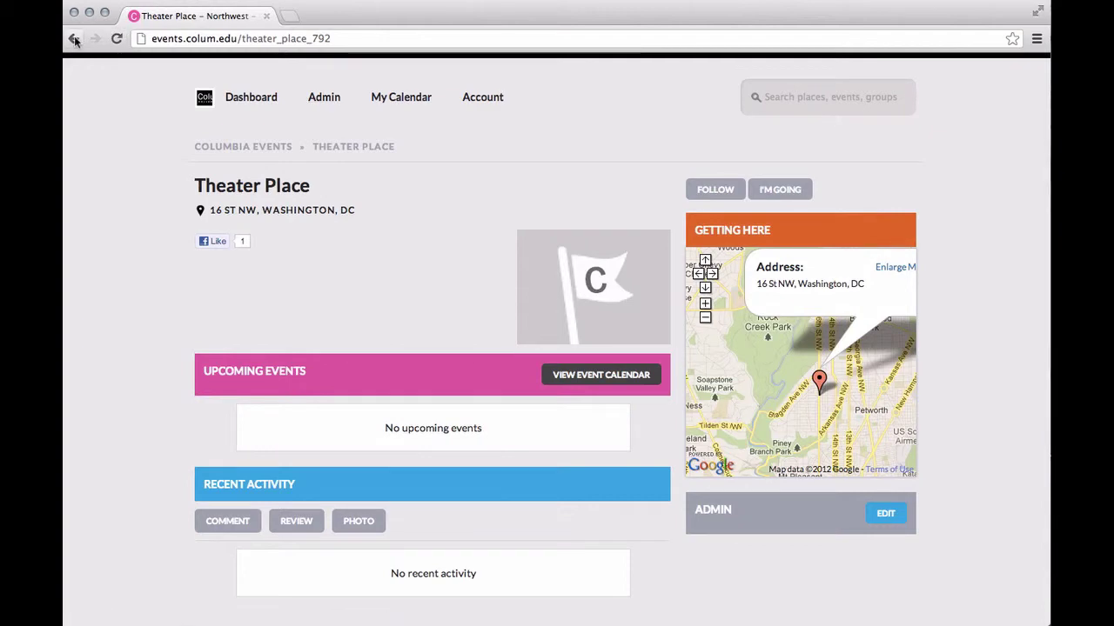
# Reopen Theater Place for editing and reveal the custom geocode option for its address.
pyautogui.click(883, 517)
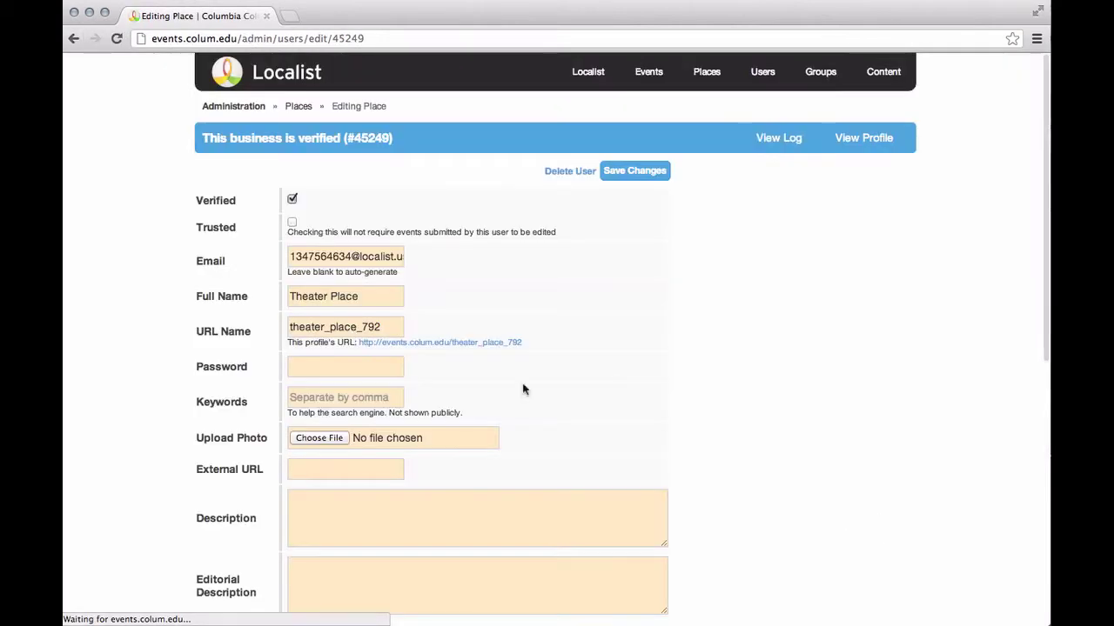
pyautogui.scroll(-6, 448, 365)
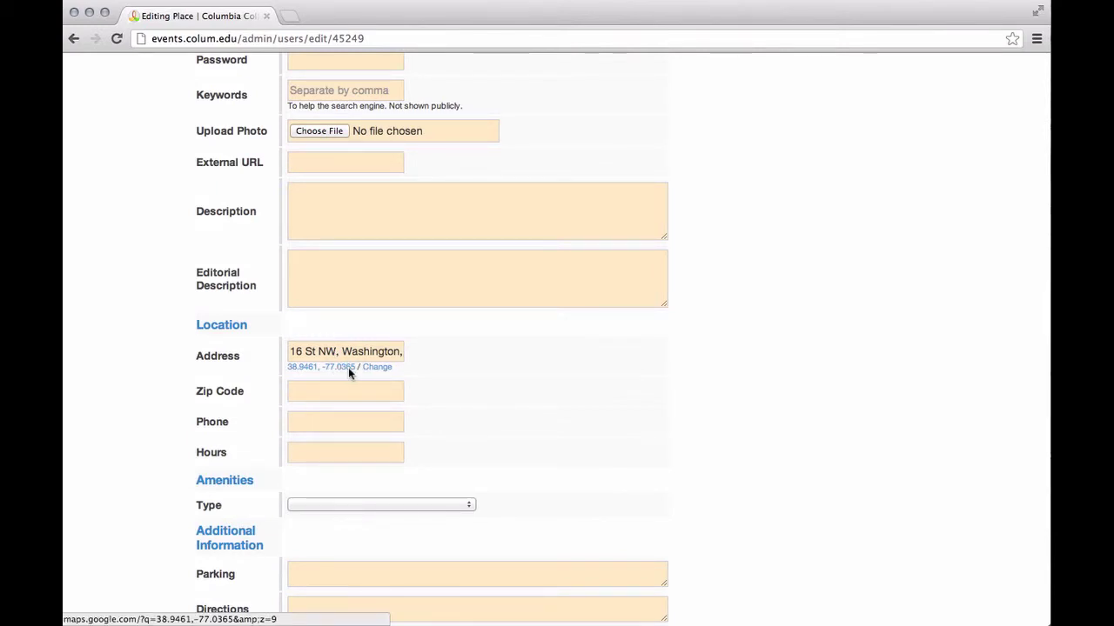
pyautogui.click(377, 367)
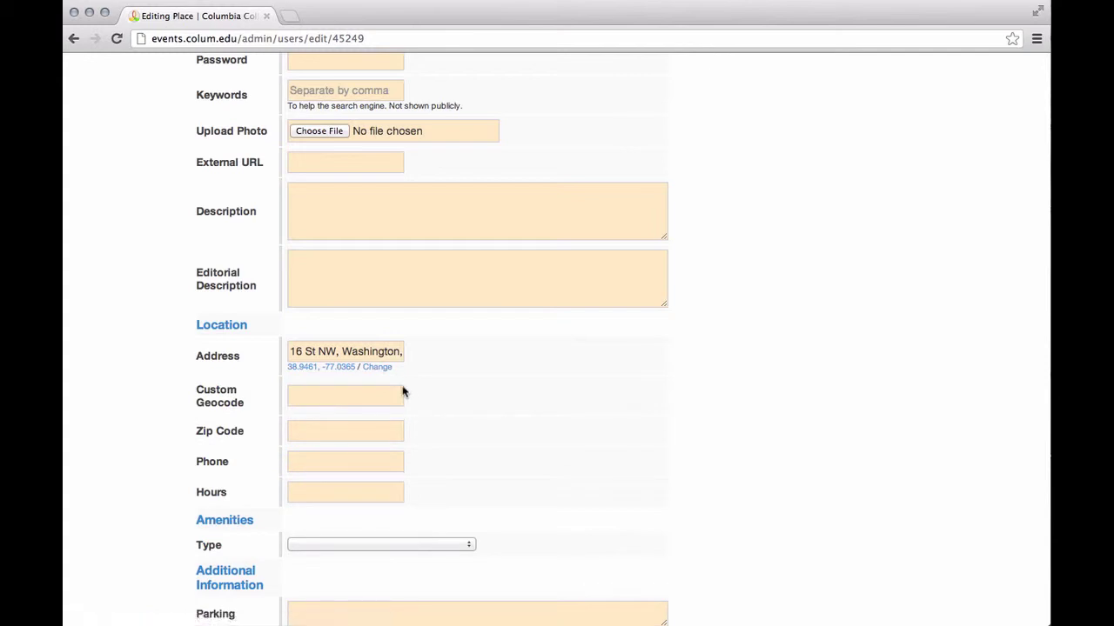
pyautogui.click(351, 396)
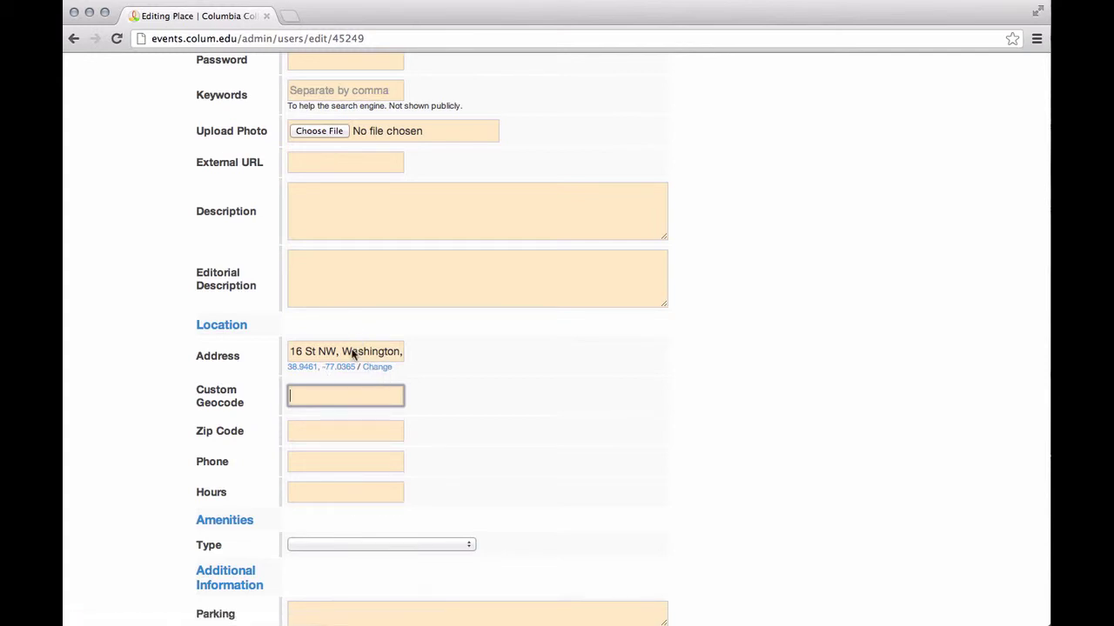
pyautogui.click(353, 354)
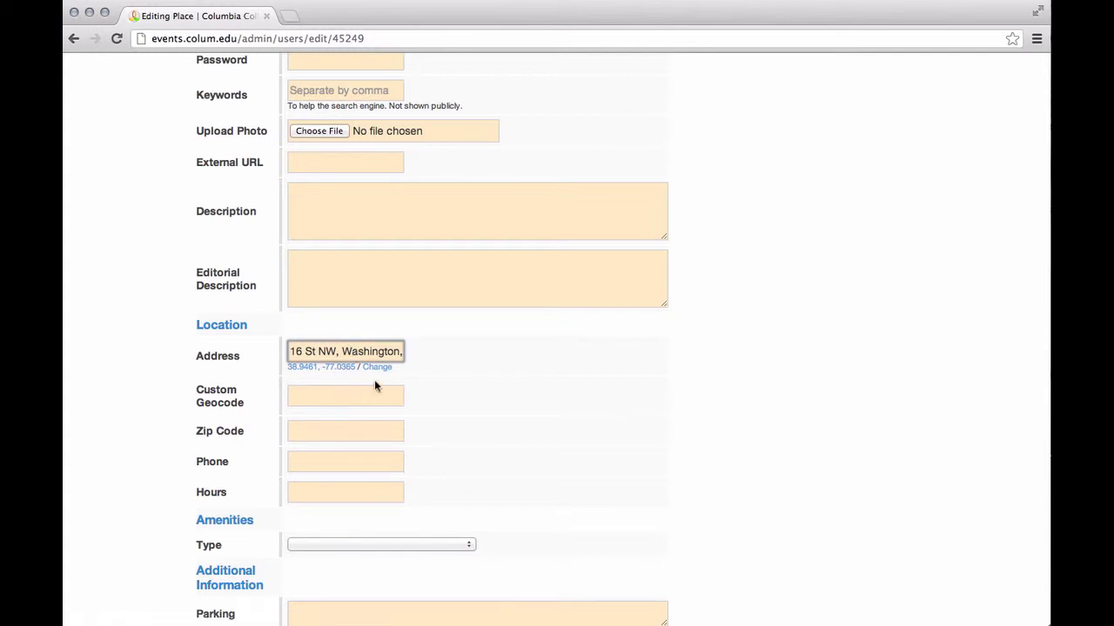
pyautogui.click(423, 381)
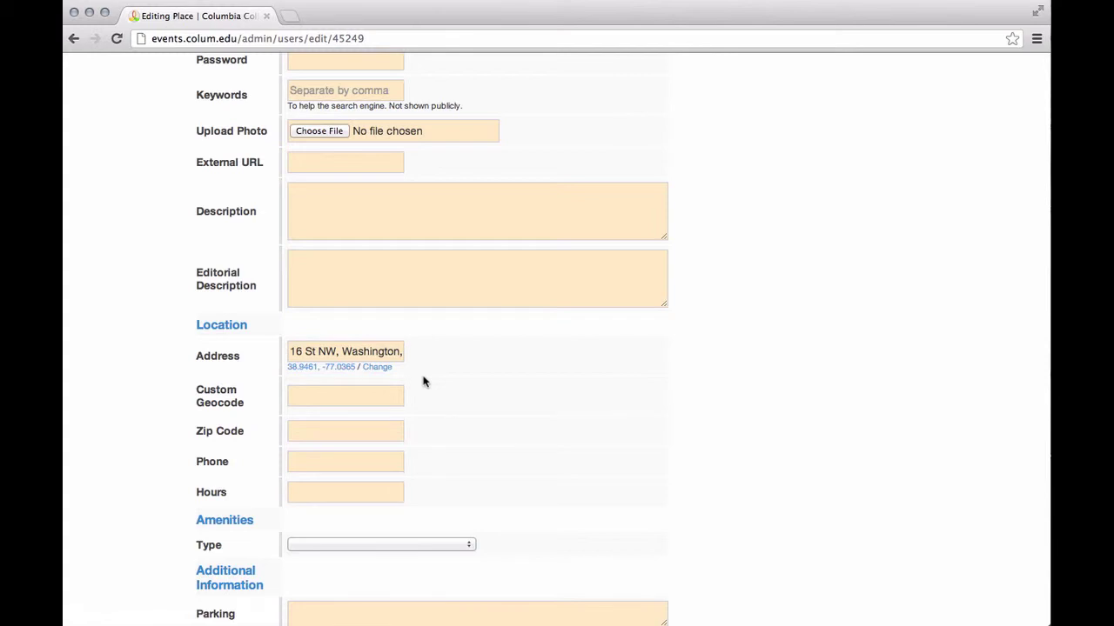
# Review the place's general profile fields, including the auto-generated email, full name, URL name, keywords, photo and descriptions.
pyautogui.scroll(6, 423, 382)
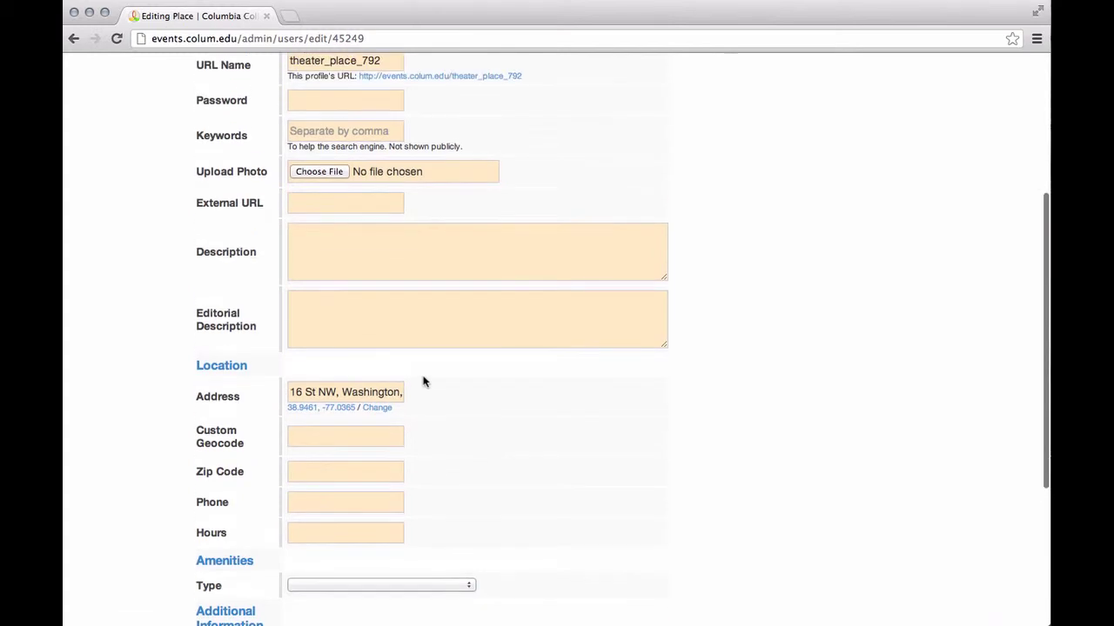
pyautogui.scroll(1, 419, 288)
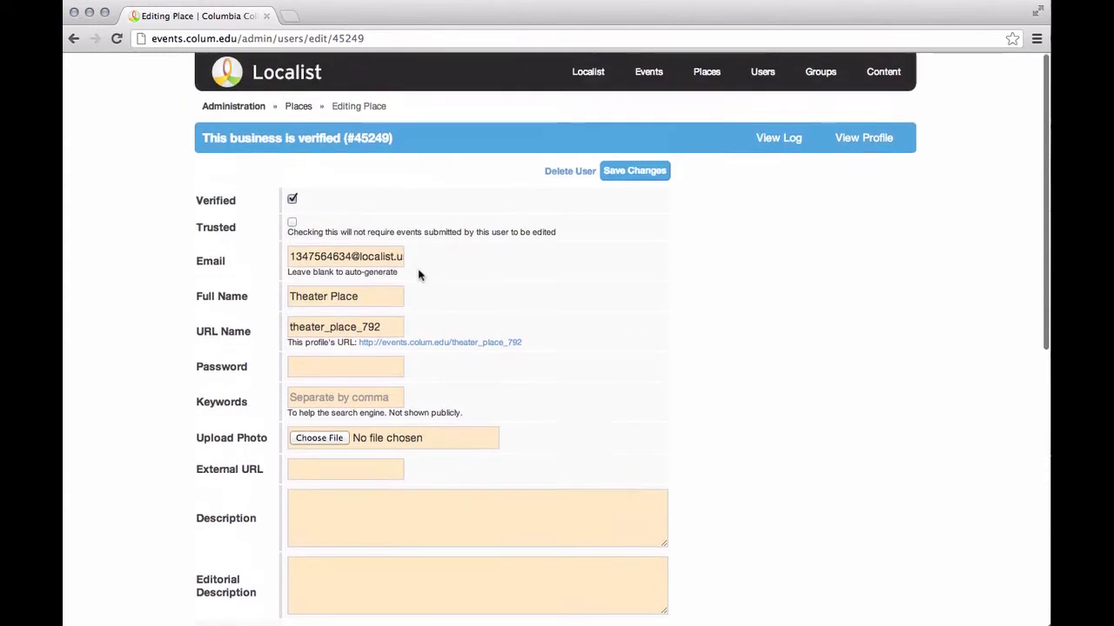
pyautogui.scroll(-2, 405, 239)
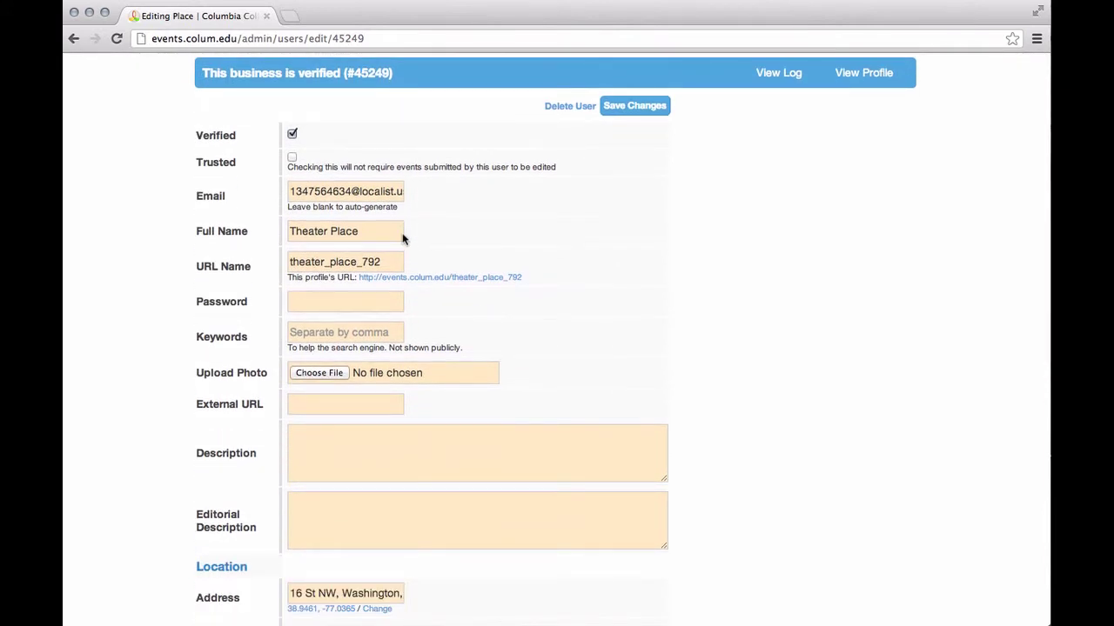
pyautogui.scroll(-1, 402, 239)
pyautogui.scroll(2, 402, 239)
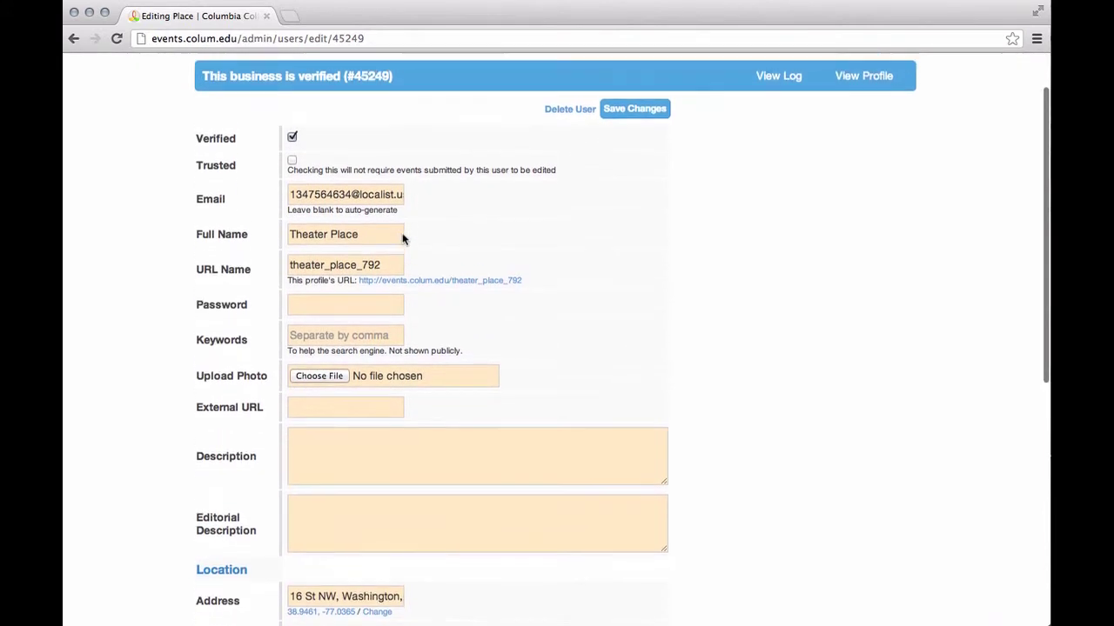
pyautogui.scroll(-2, 402, 239)
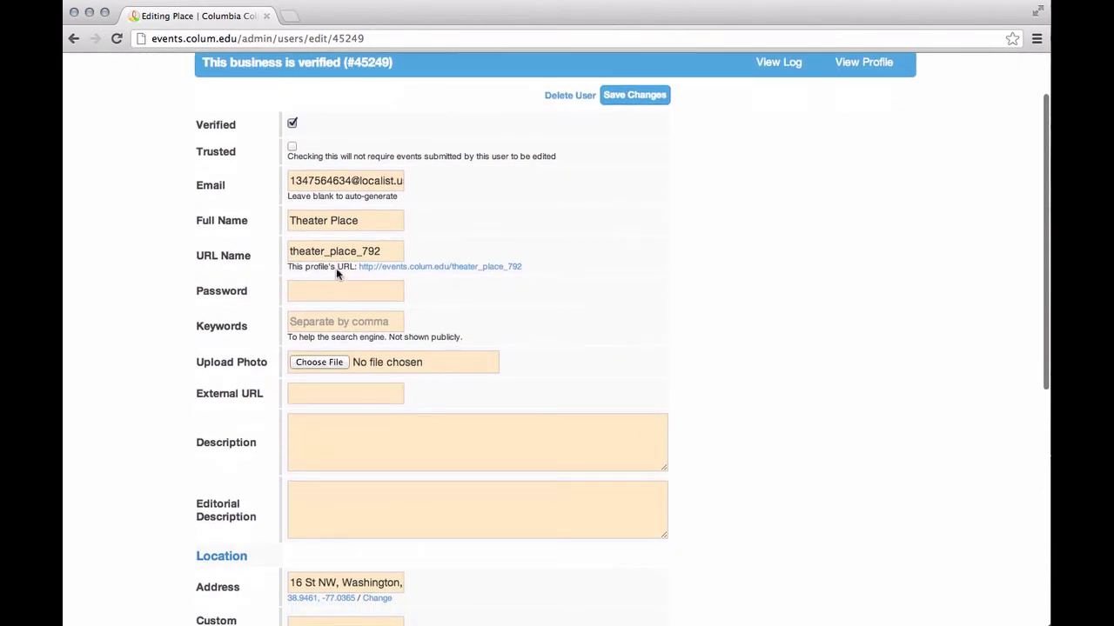
pyautogui.scroll(-2, 336, 268)
pyautogui.scroll(3, 349, 265)
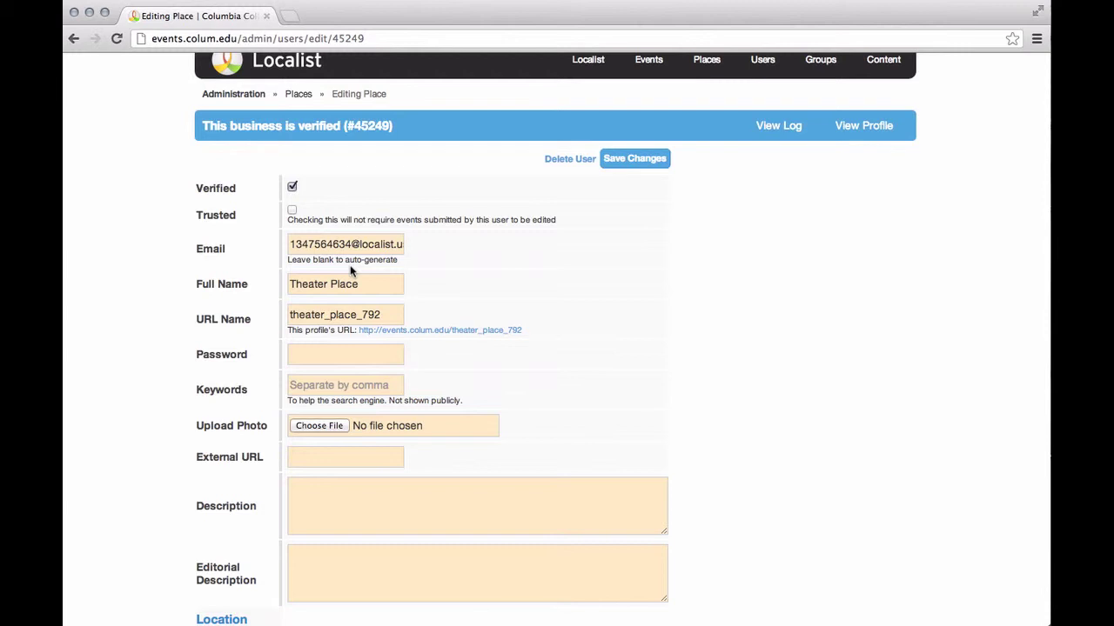
pyautogui.moveTo(317, 251); pyautogui.dragTo(436, 241)
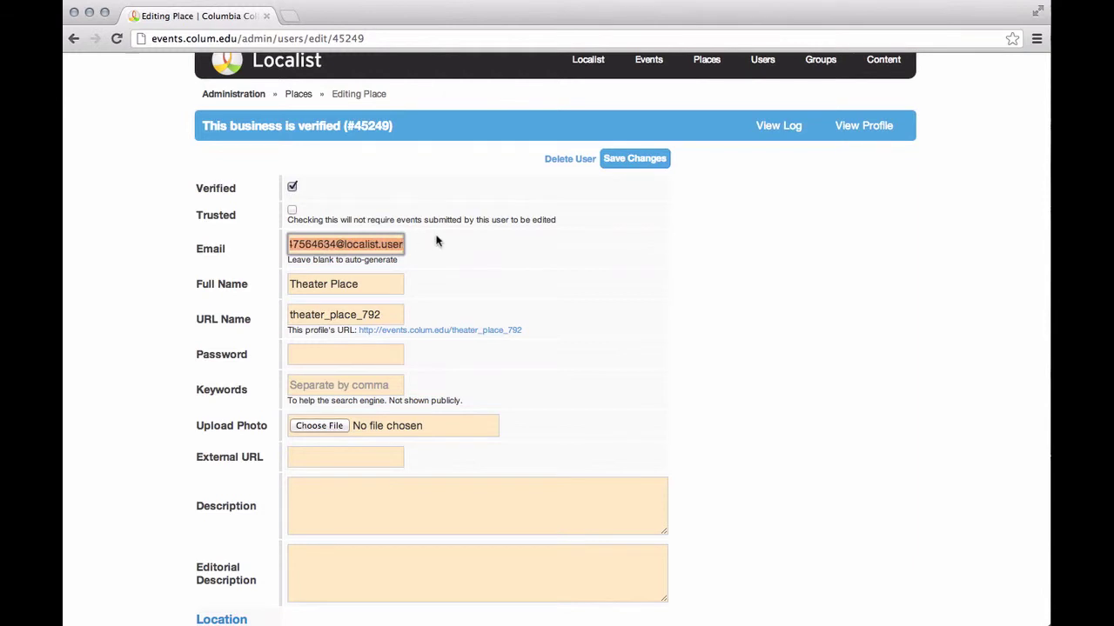
pyautogui.click(497, 275)
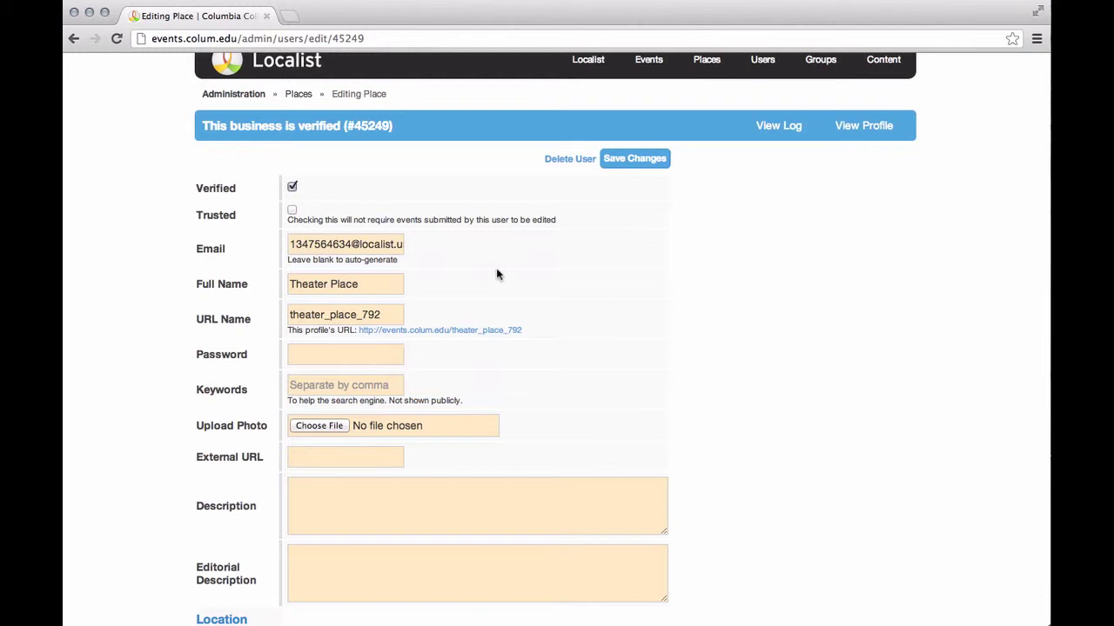
pyautogui.scroll(-4, 402, 288)
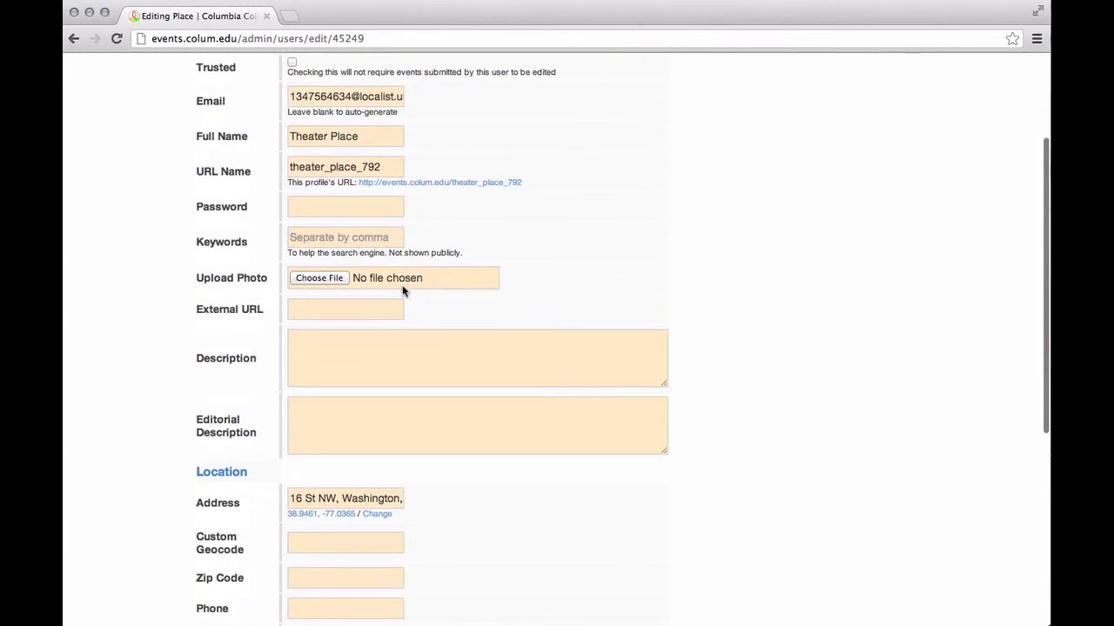
# Enter "theatre" as the search keyword for the place.
pyautogui.scroll(-1, 438, 259)
pyautogui.click(381, 210)
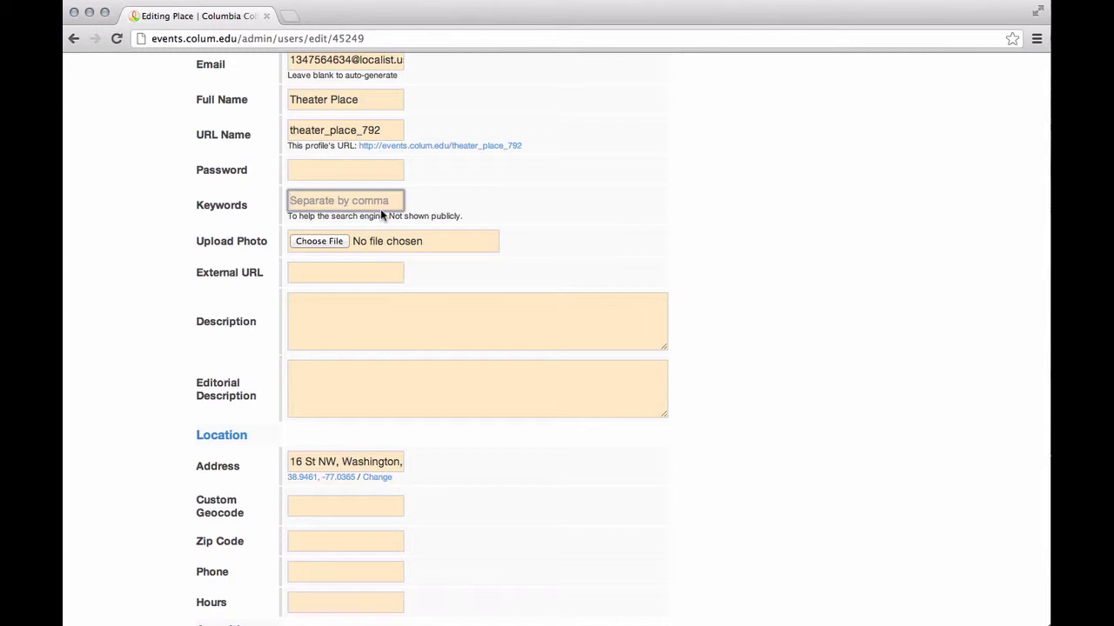
pyautogui.write('theatre')
# Change the place's URL name to "theater" and save the changes.
pyautogui.scroll(4, 386, 132)
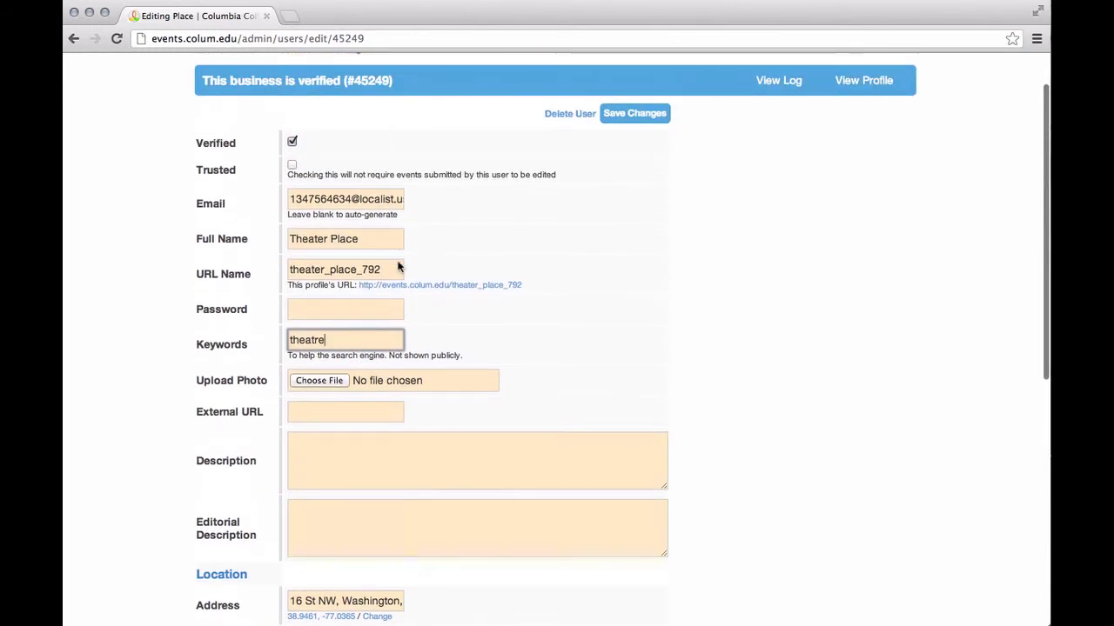
pyautogui.click(399, 273)
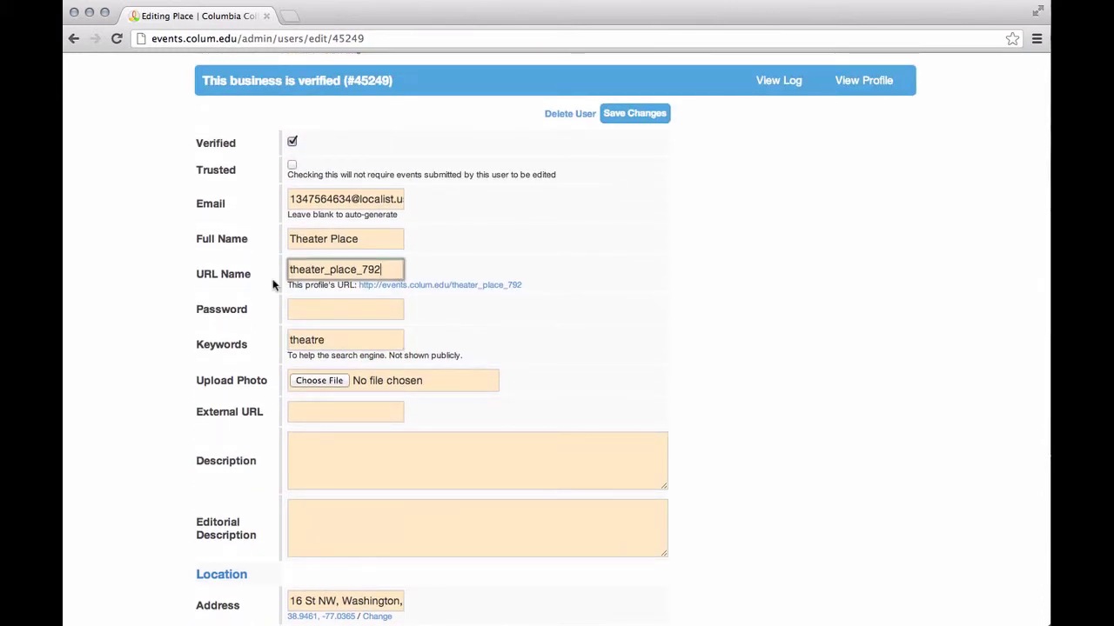
pyautogui.doubleClick(394, 266)
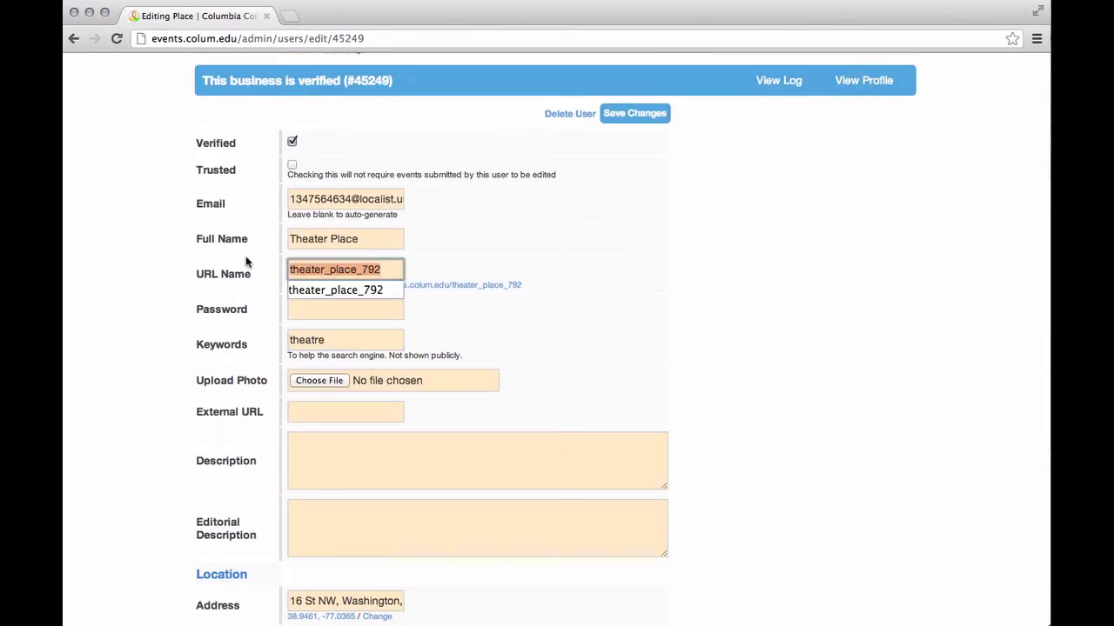
pyautogui.write('theater')
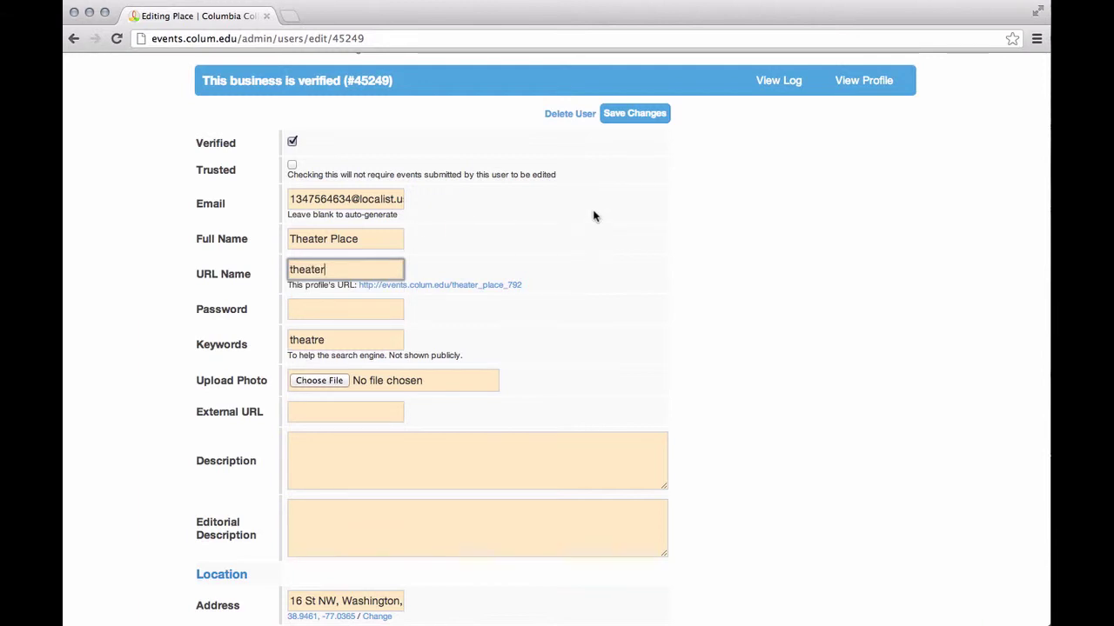
pyautogui.click(641, 114)
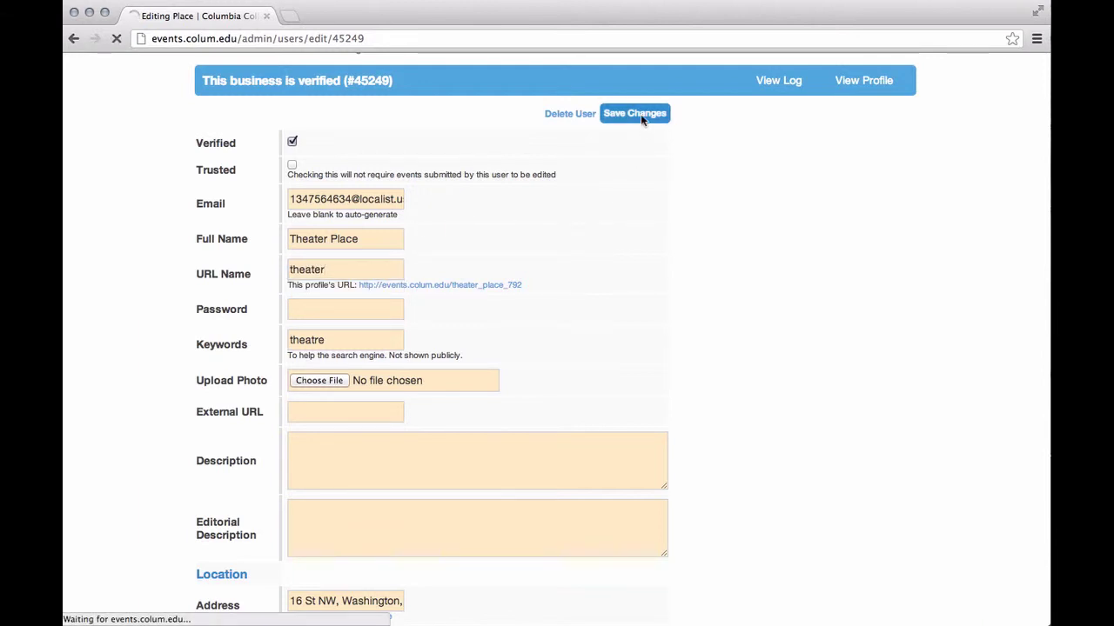
# Open the place's public profile and check the ending of its web address and the page content.
pyautogui.click(882, 178)
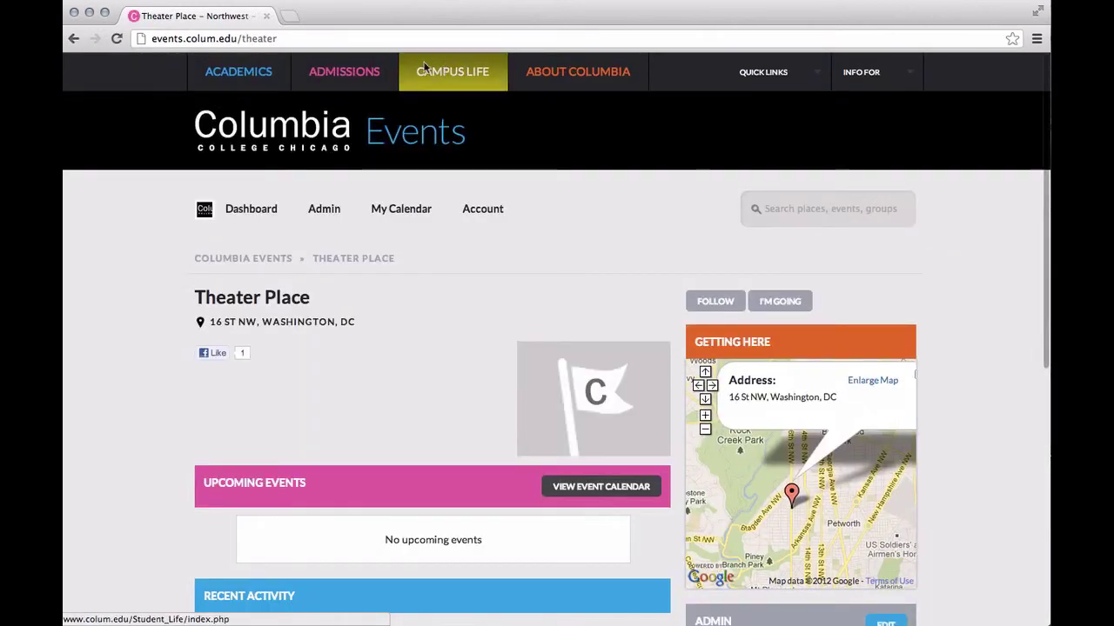
pyautogui.doubleClick(261, 39)
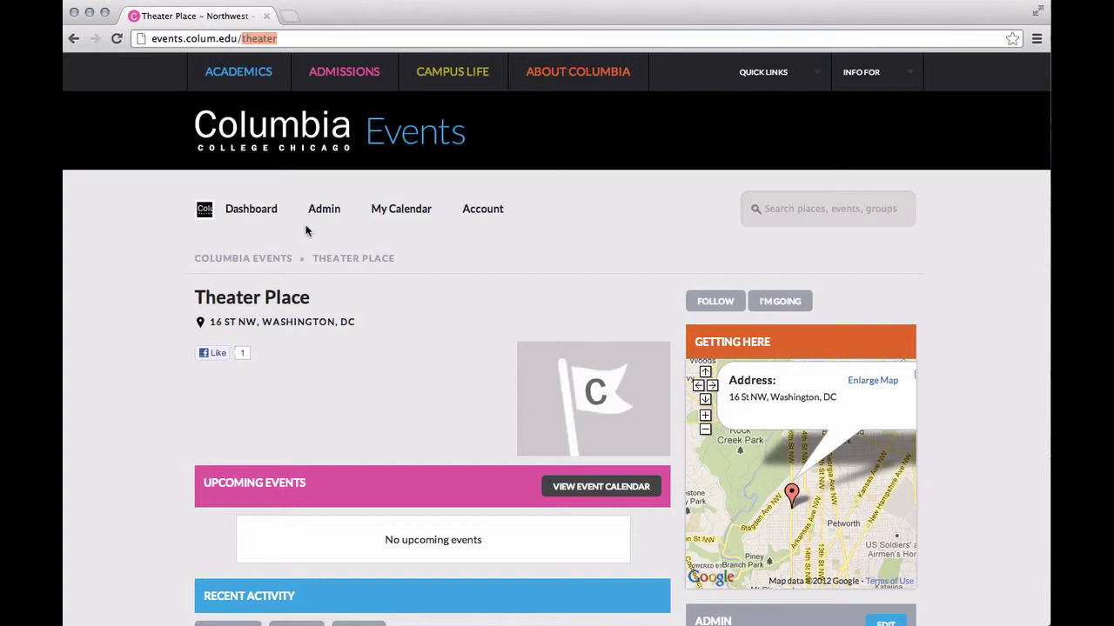
pyautogui.scroll(-5, 456, 420)
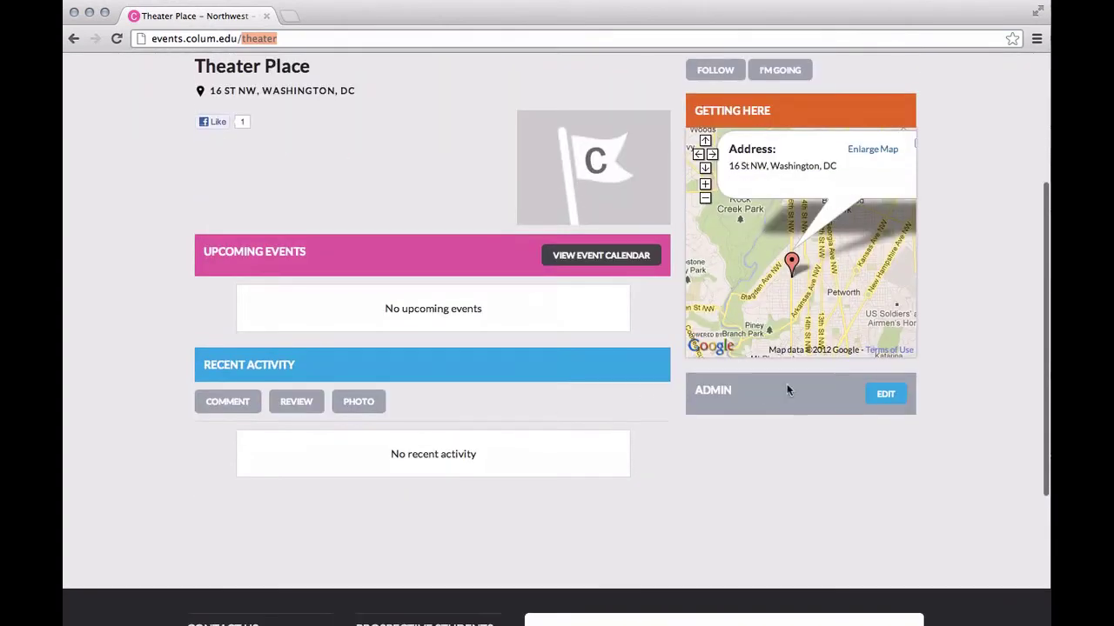
# Reopen Theater Place for editing and enter "Open only during winter" as its editorial description.
pyautogui.click(885, 394)
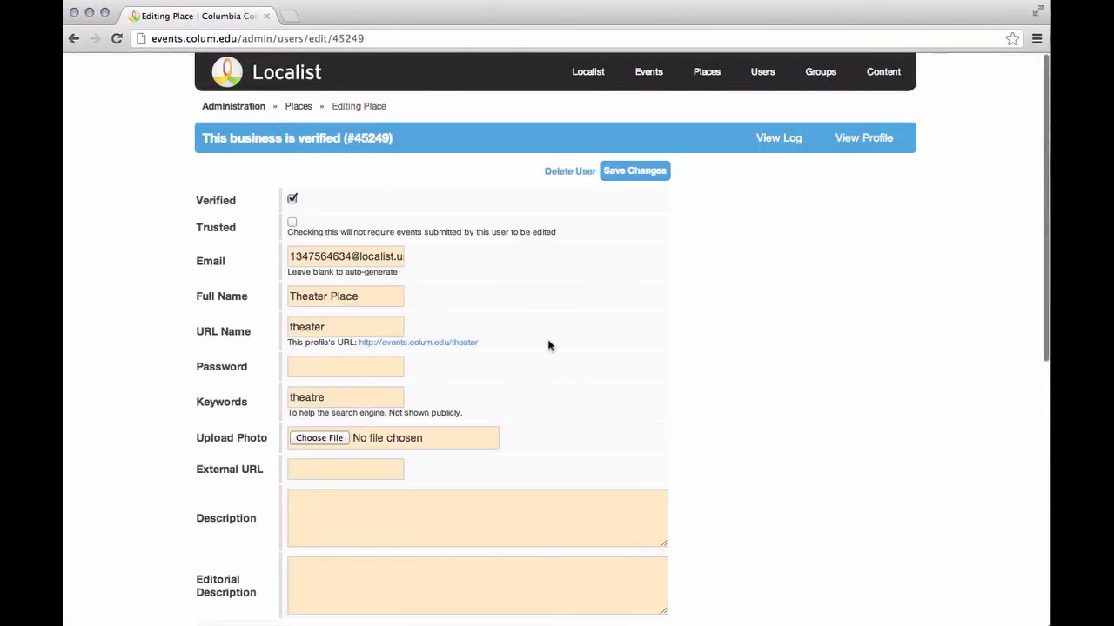
pyautogui.scroll(-3, 548, 346)
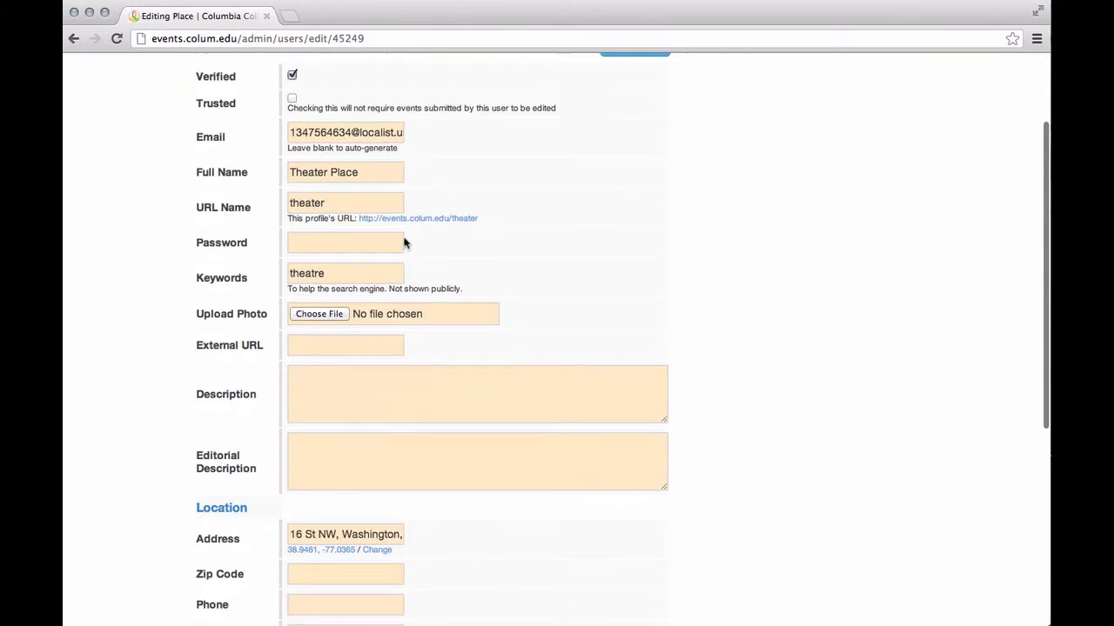
pyautogui.scroll(-3, 403, 243)
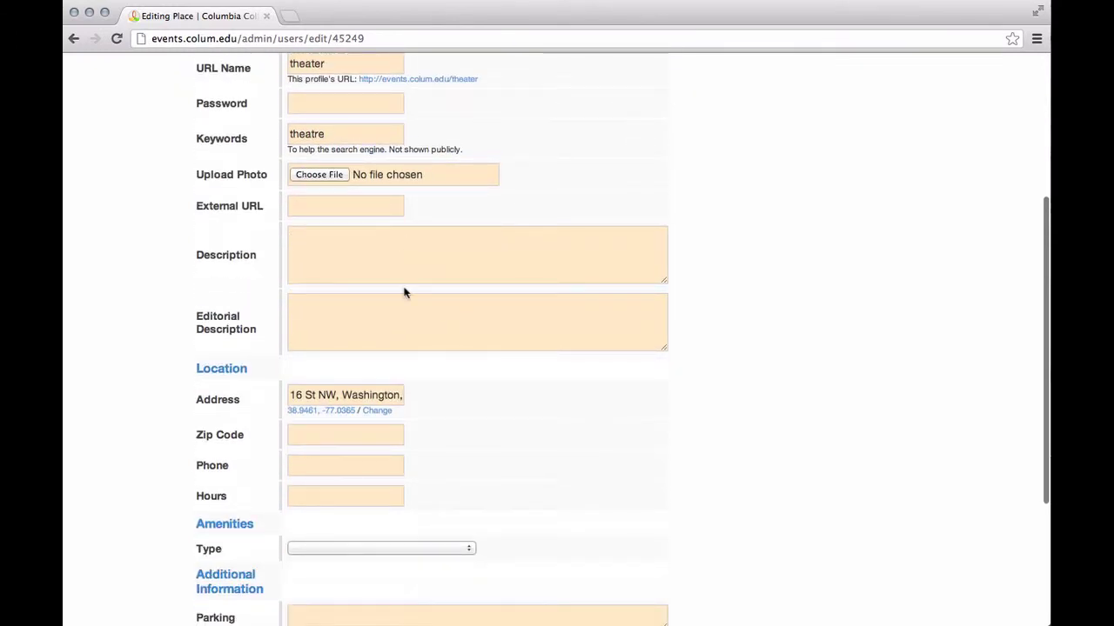
pyautogui.click(363, 205)
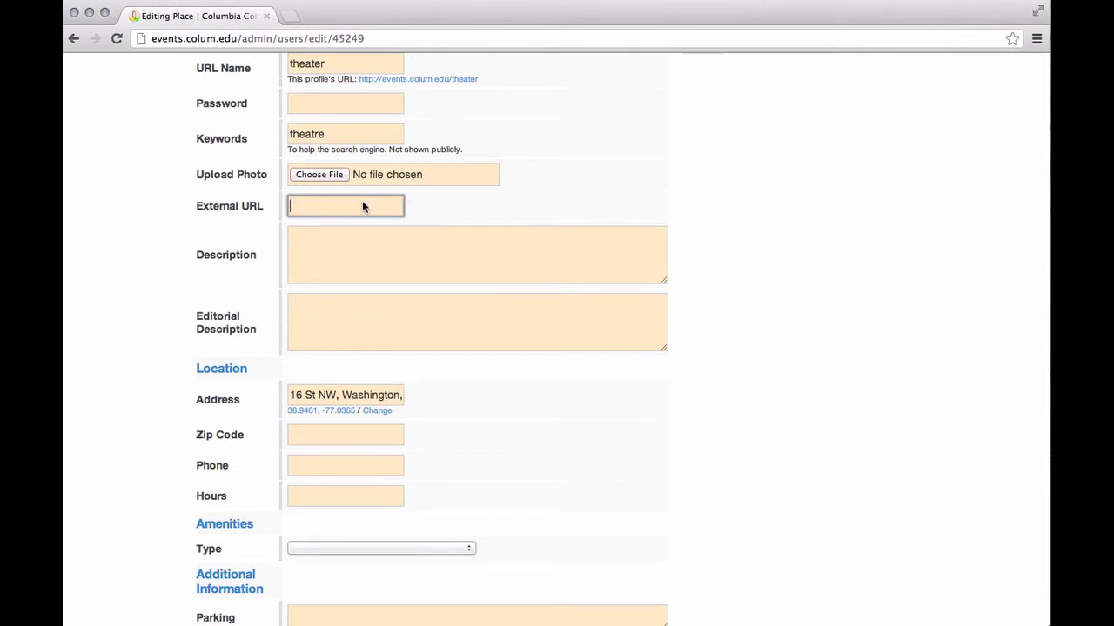
pyautogui.click(342, 281)
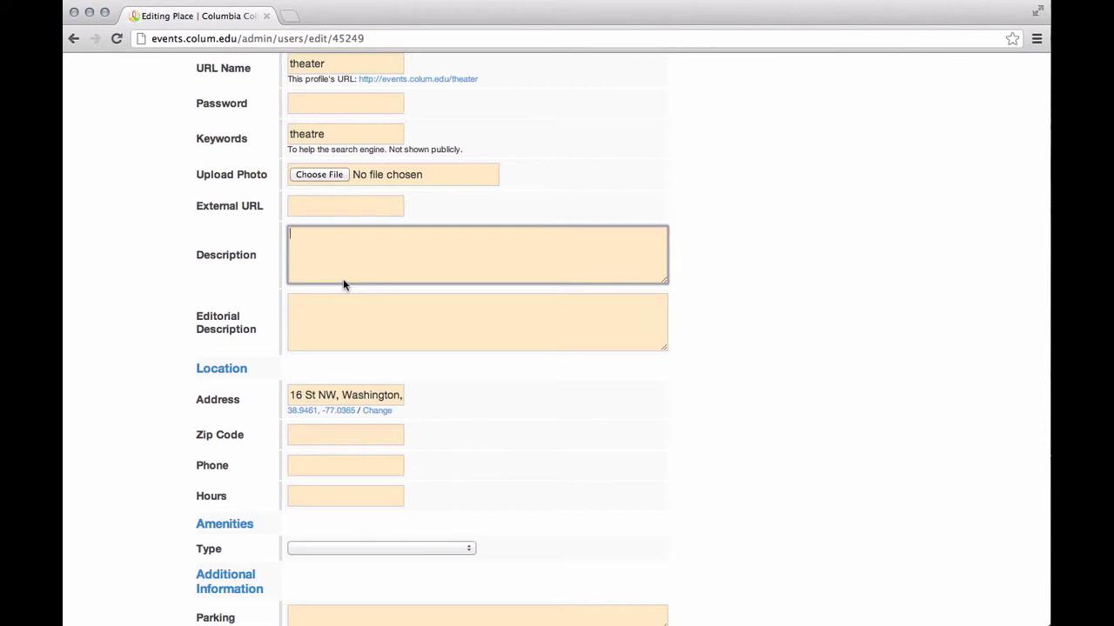
pyautogui.click(340, 320)
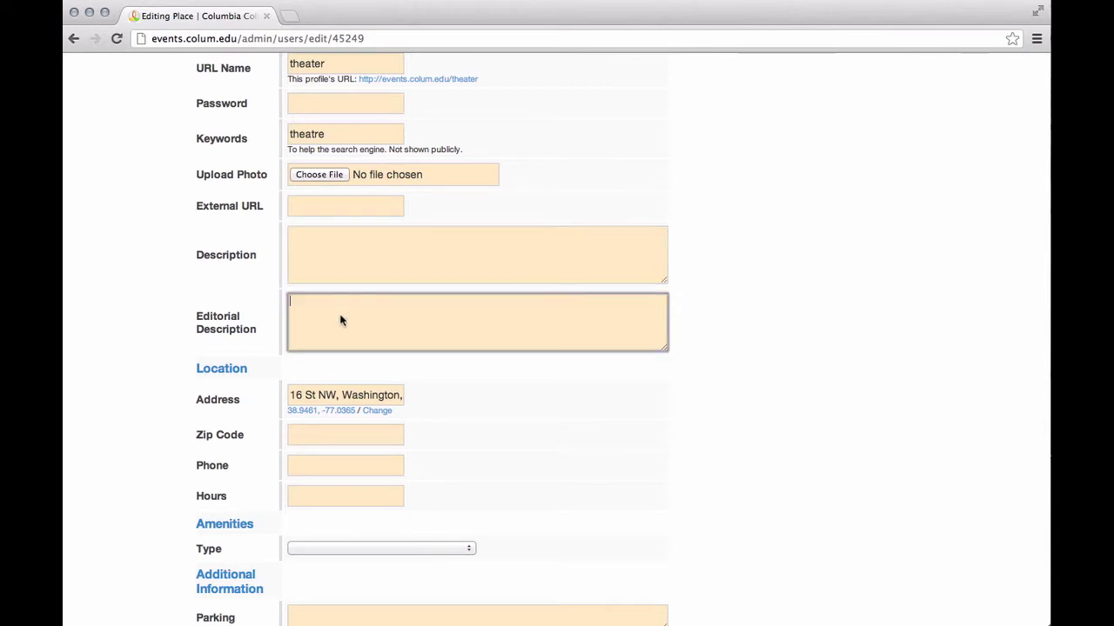
pyautogui.scroll(-4, 340, 320)
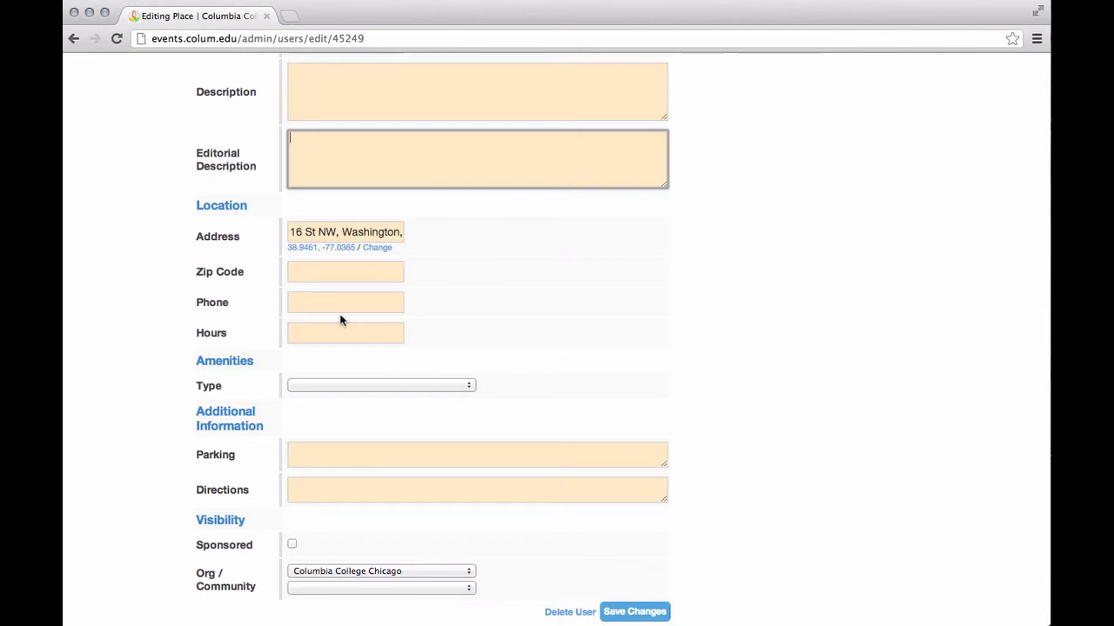
pyautogui.write('Open only during winter')
# Clear the place's Verified option and turn it back on.
pyautogui.scroll(-1, 374, 332)
pyautogui.scroll(4, 374, 332)
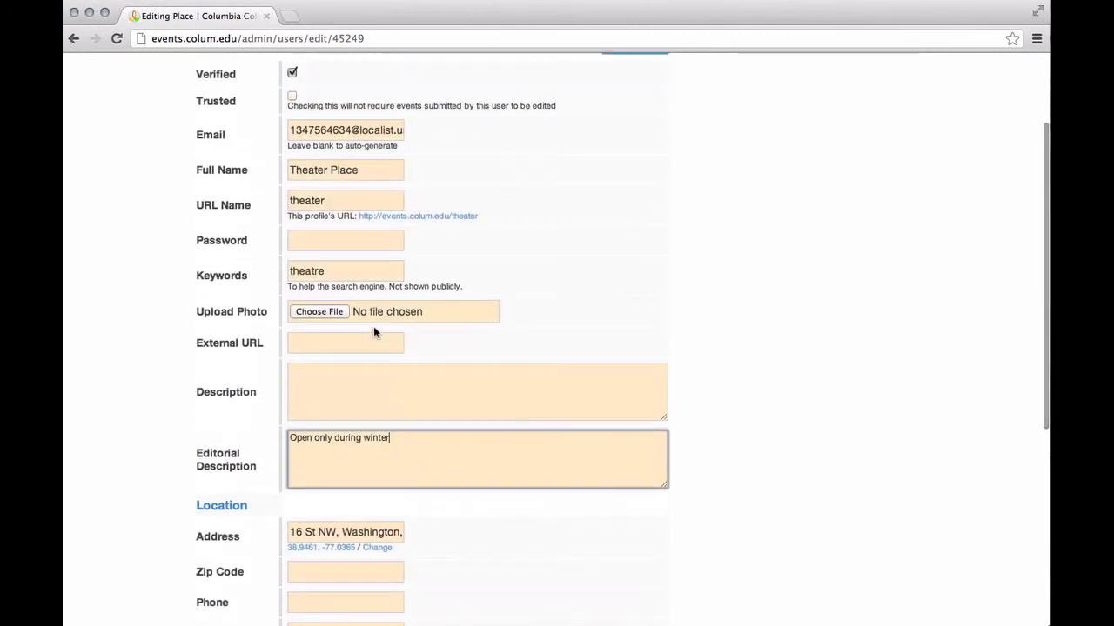
pyautogui.scroll(1, 373, 326)
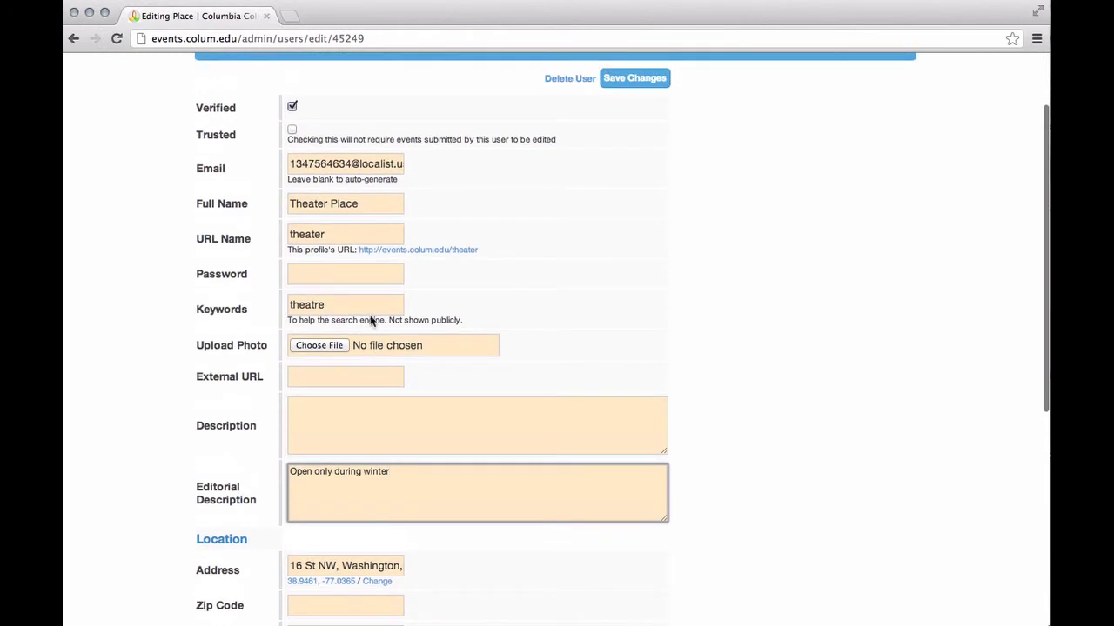
pyautogui.click(293, 108)
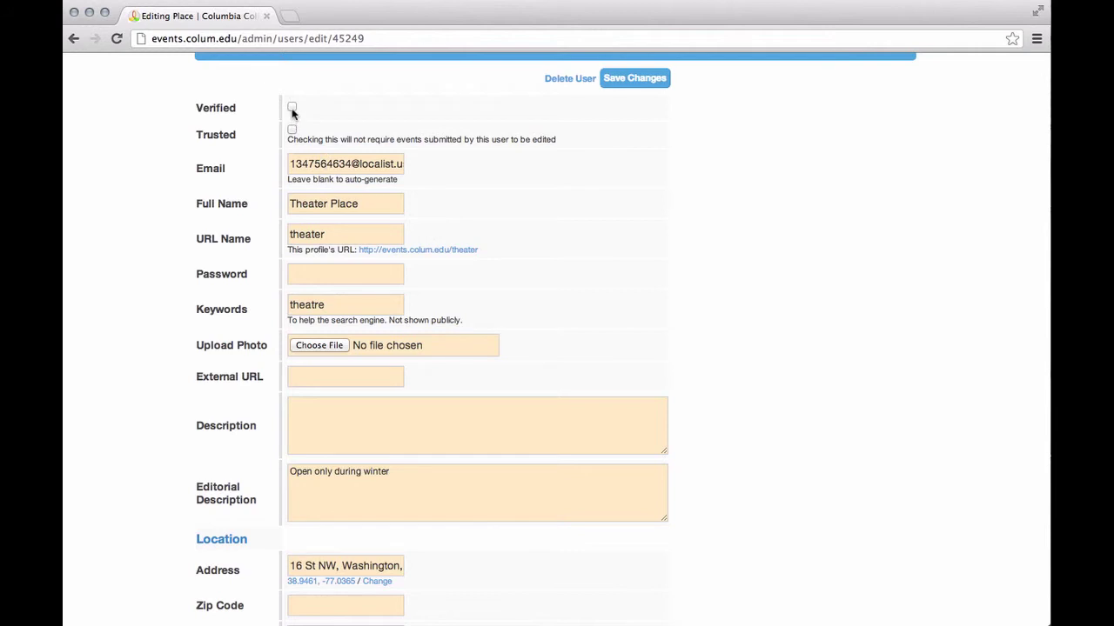
pyautogui.scroll(-3, 362, 265)
pyautogui.click(401, 404)
# Assign the Theatre type to the place in its amenities.
pyautogui.scroll(-6, 401, 404)
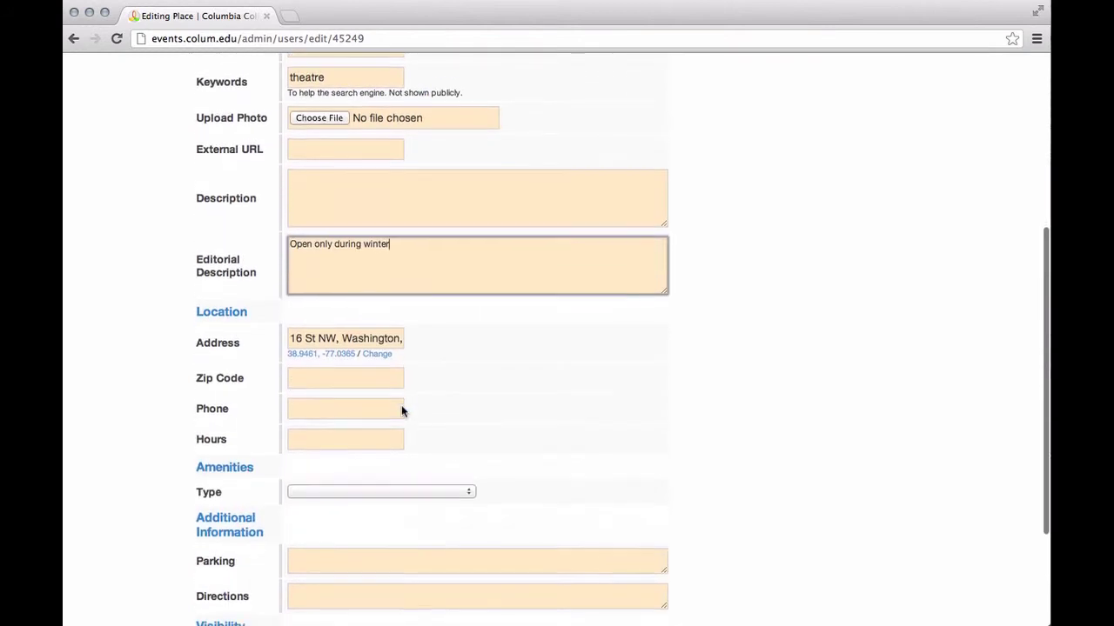
pyautogui.scroll(-3, 402, 407)
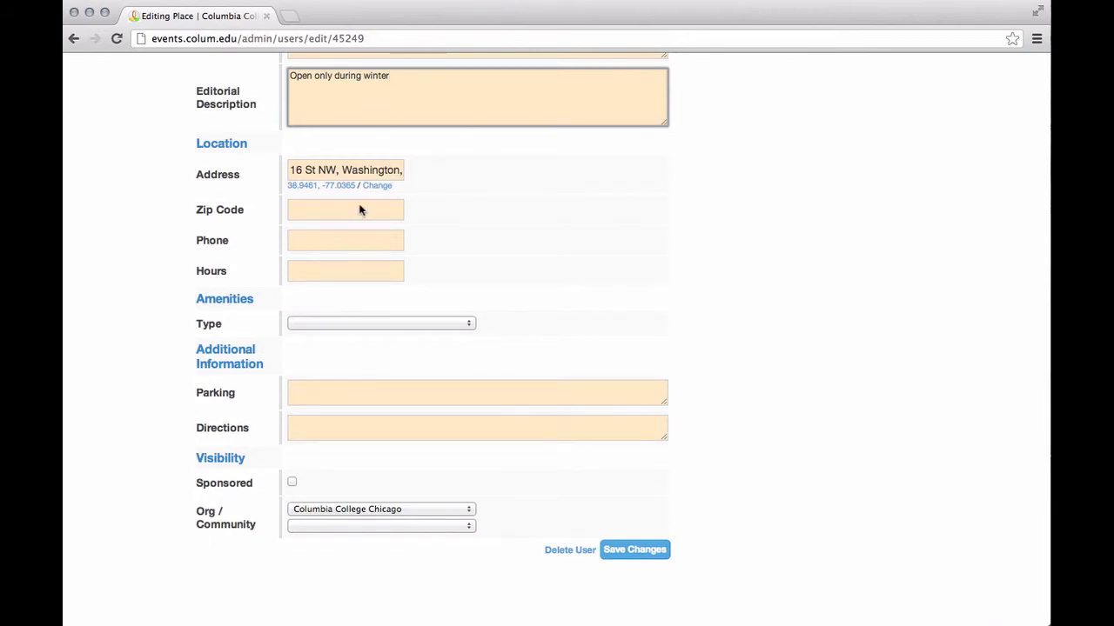
pyautogui.click(368, 216)
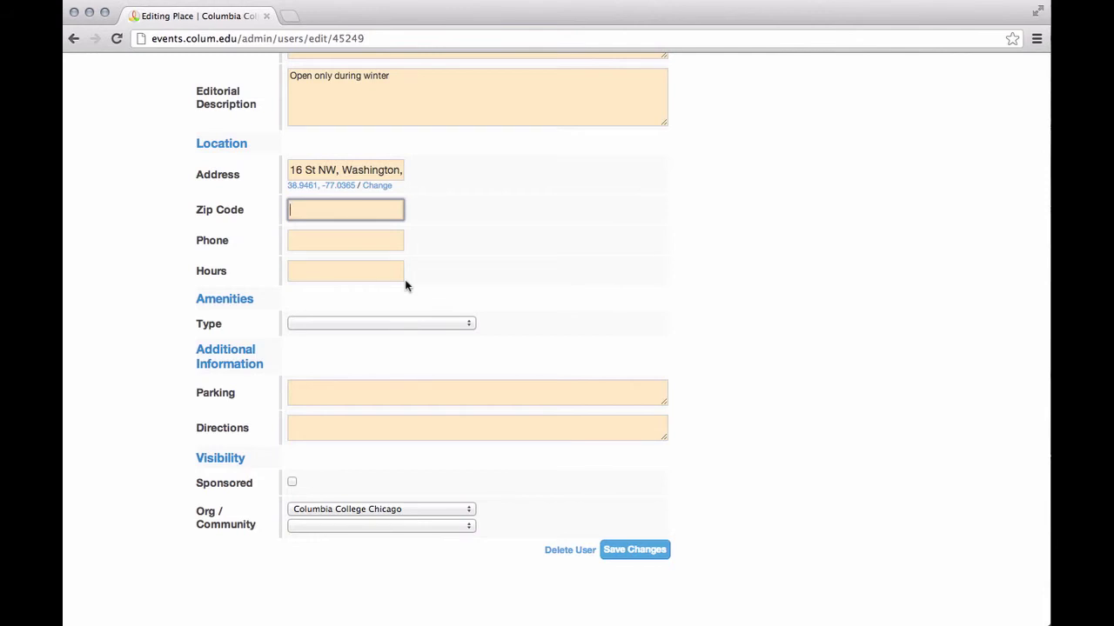
pyautogui.scroll(-1, 405, 280)
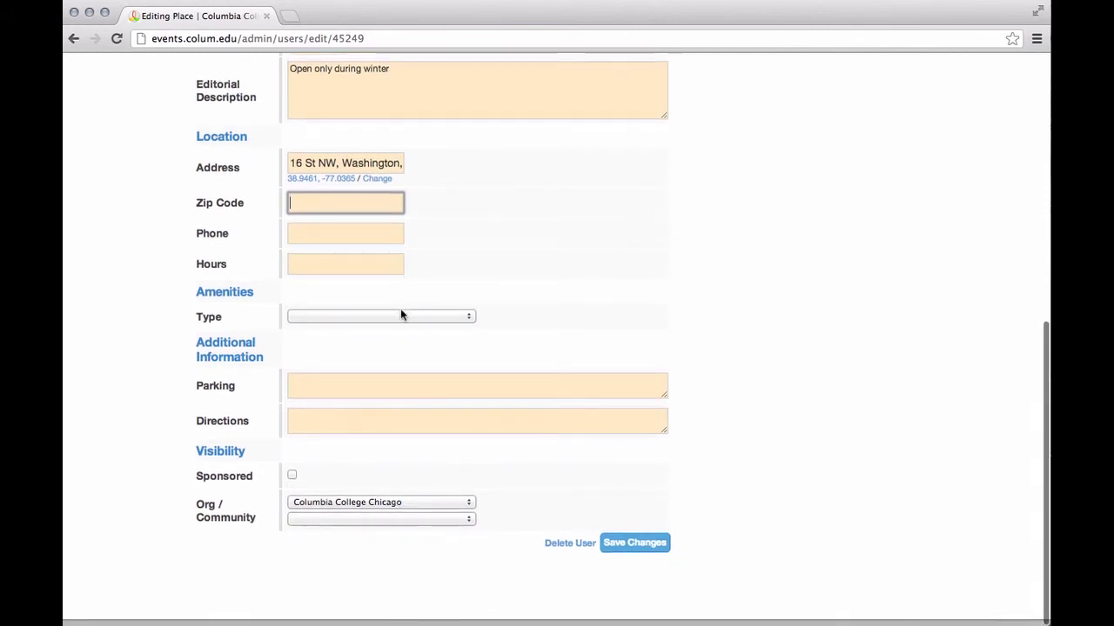
pyautogui.scroll(1, 401, 315)
pyautogui.click(409, 325)
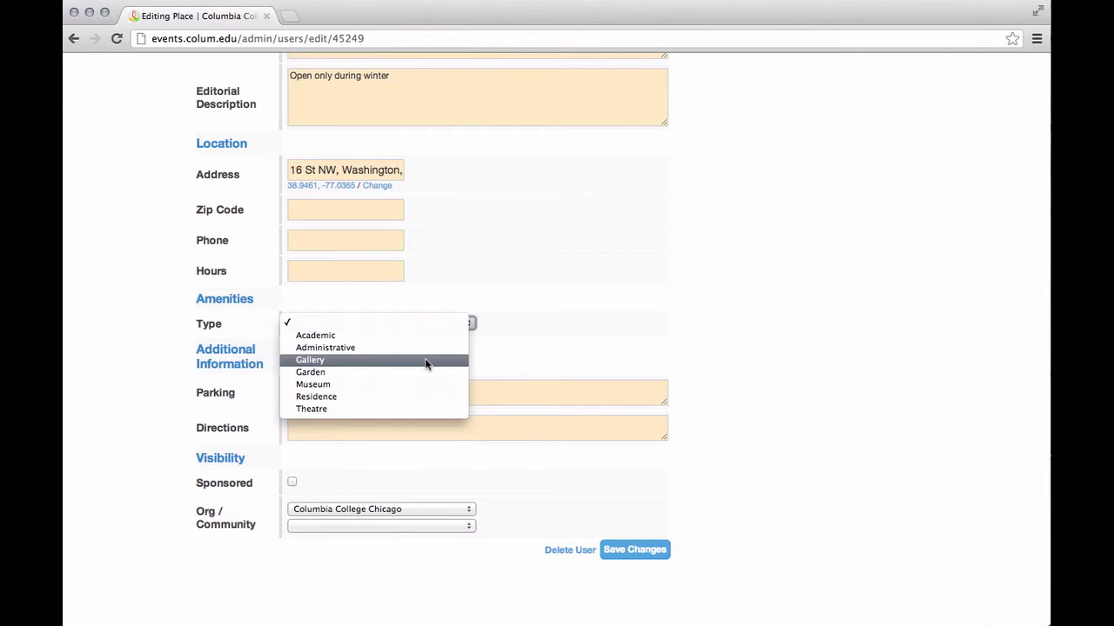
pyautogui.click(426, 411)
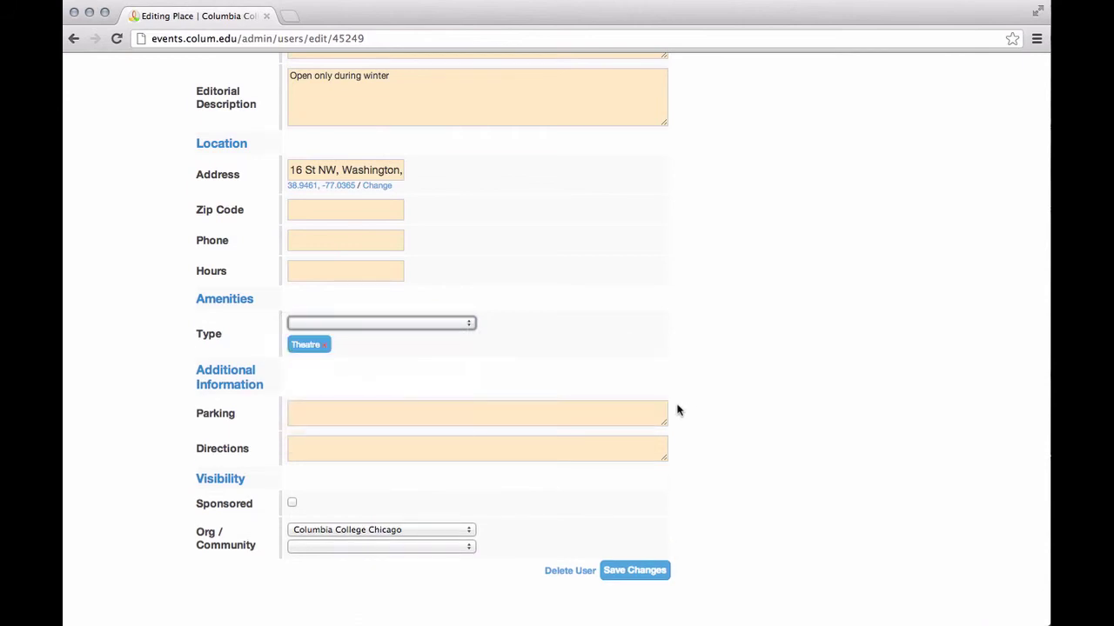
# Go through the empty parking and directions fields and mark the place as sponsored in its visibility settings.
pyautogui.scroll(-1, 678, 411)
pyautogui.click(647, 392)
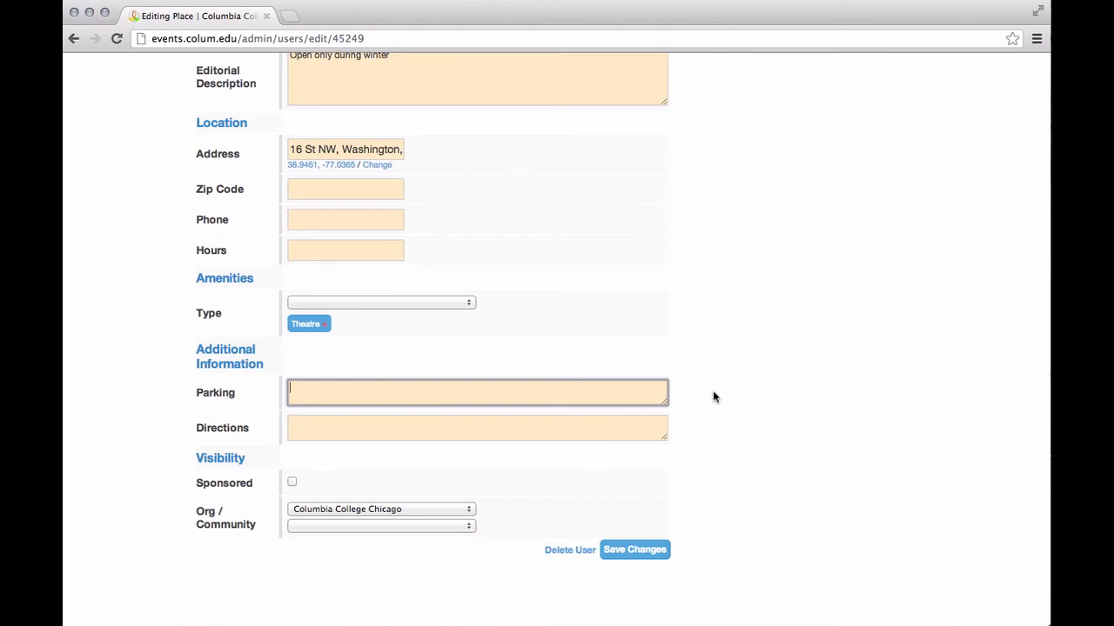
pyautogui.click(511, 430)
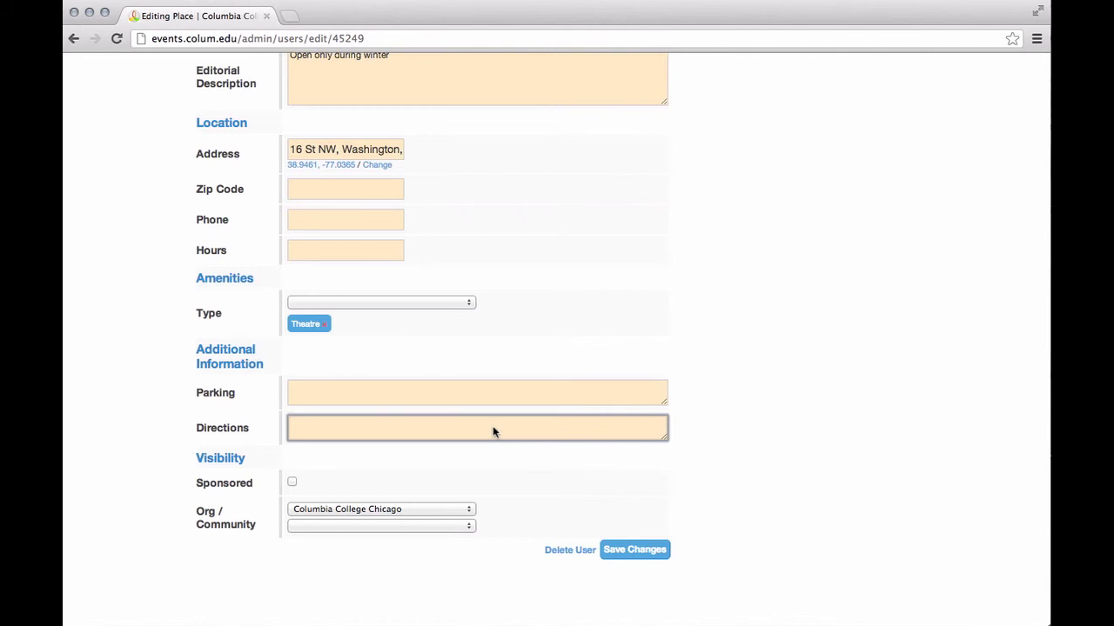
pyautogui.click(293, 484)
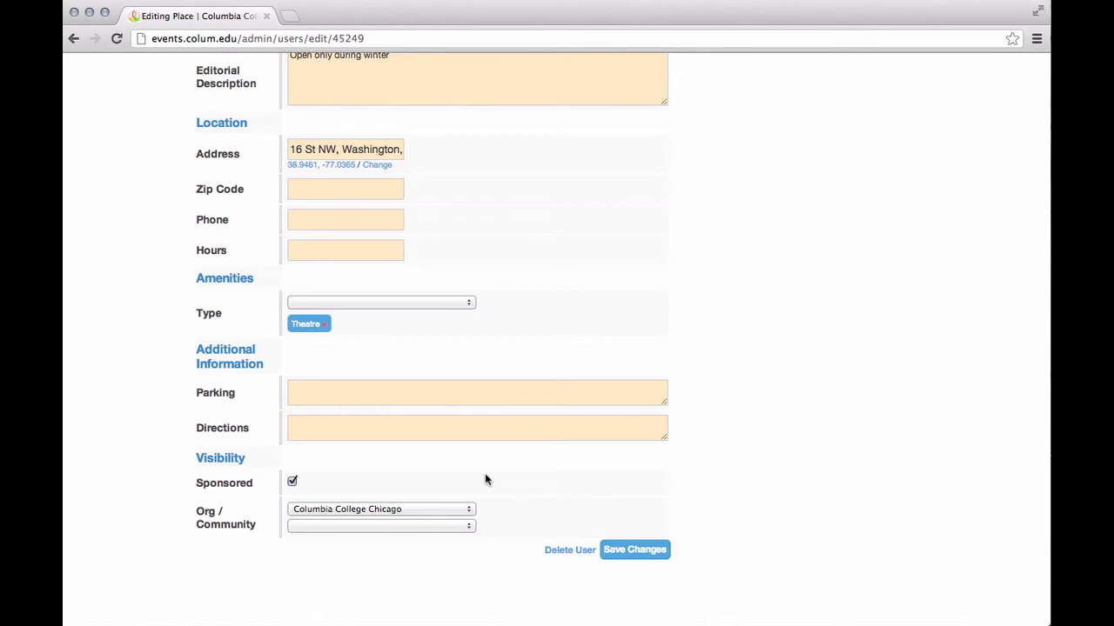
# Open the public Columbia Events homepage in a separate browser tab, keeping the place's edit form open.
pyautogui.scroll(8, 485, 480)
pyautogui.scroll(3, 485, 473)
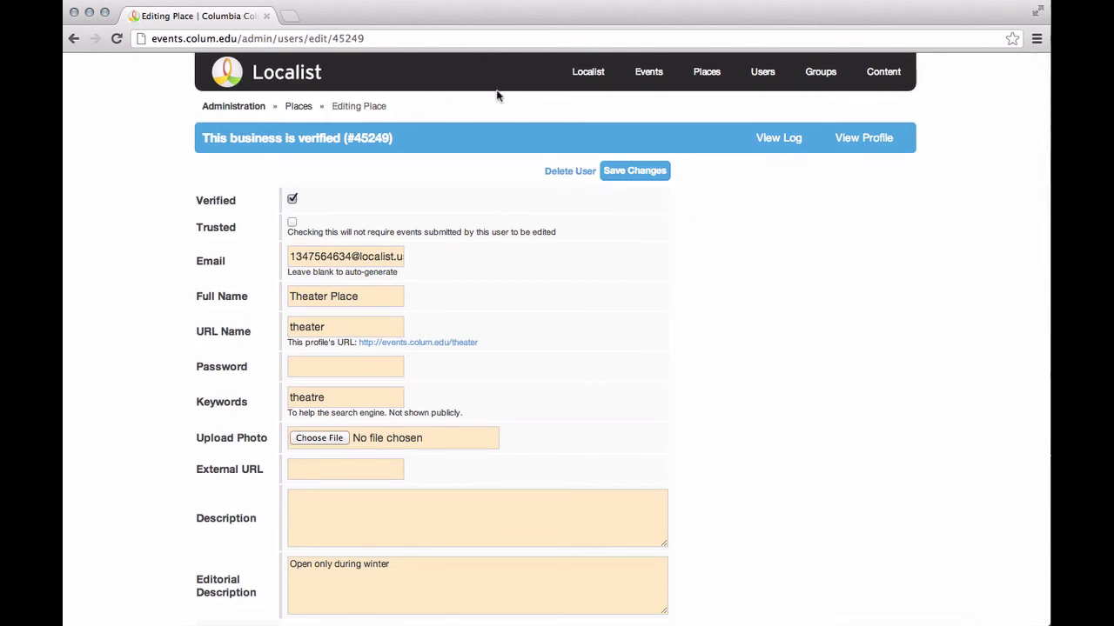
pyautogui.click(578, 101)
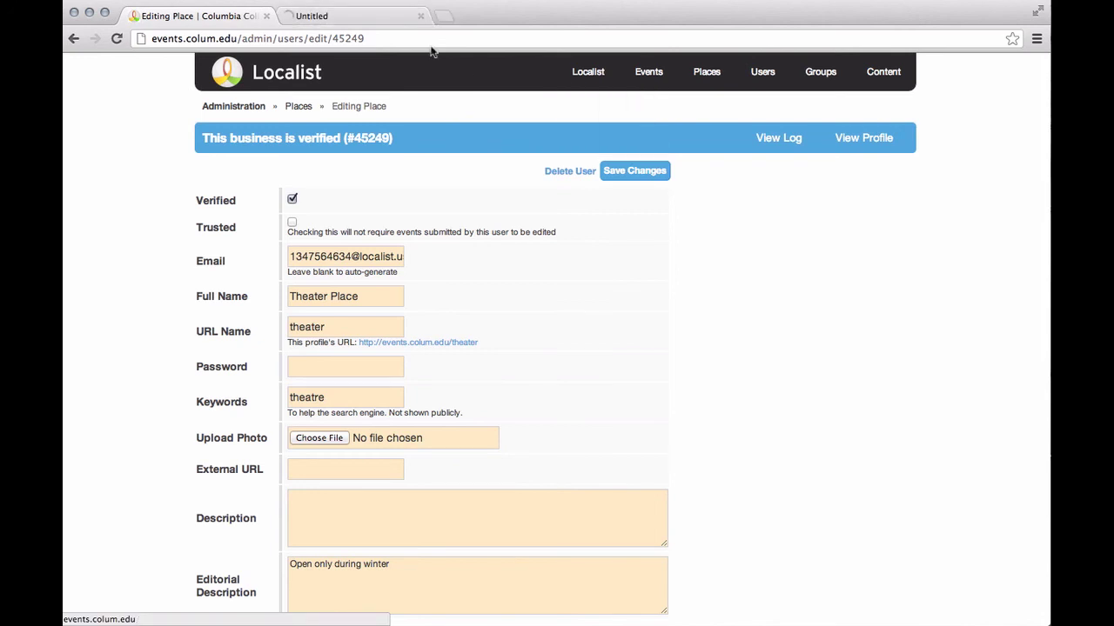
pyautogui.click(380, 17)
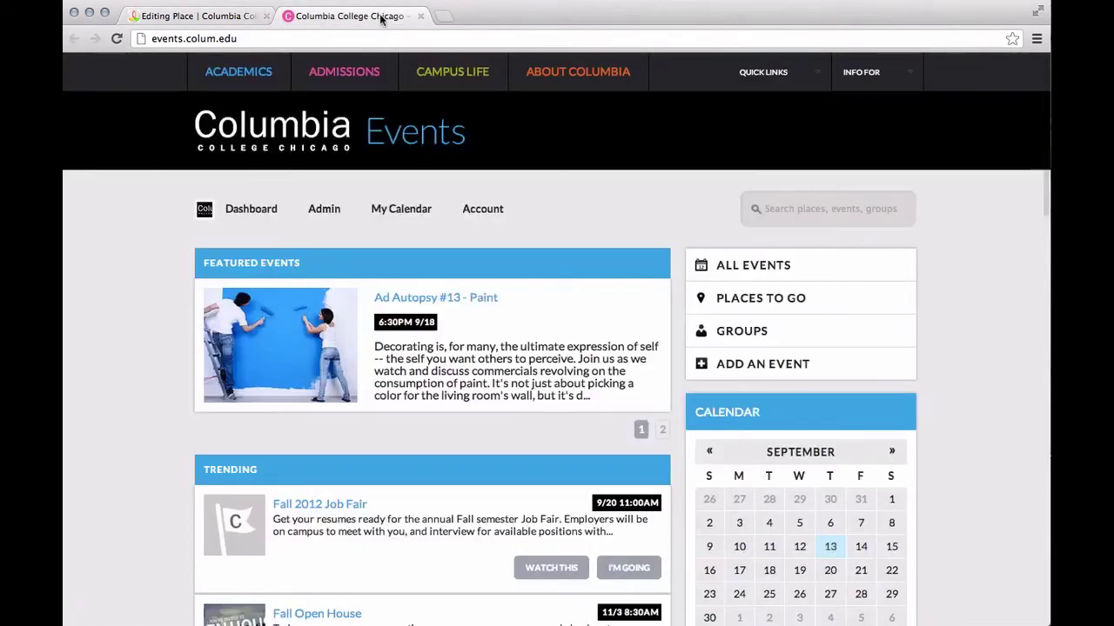
# Browse the public Places to Go listing and return to the Theater Place edit form.
pyautogui.click(756, 301)
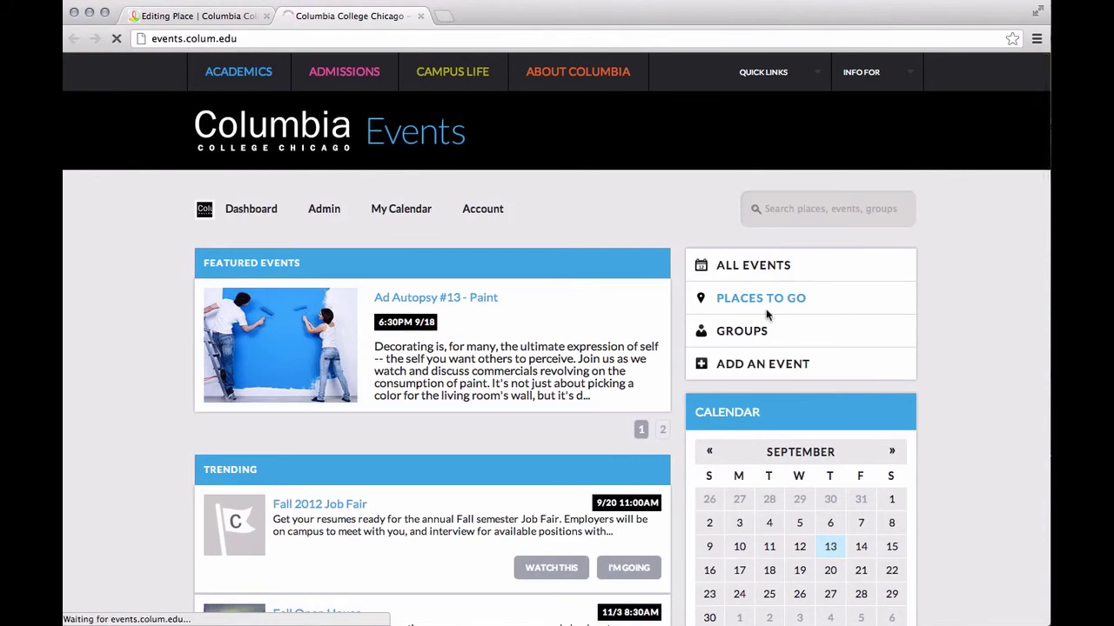
pyautogui.scroll(-2, 542, 322)
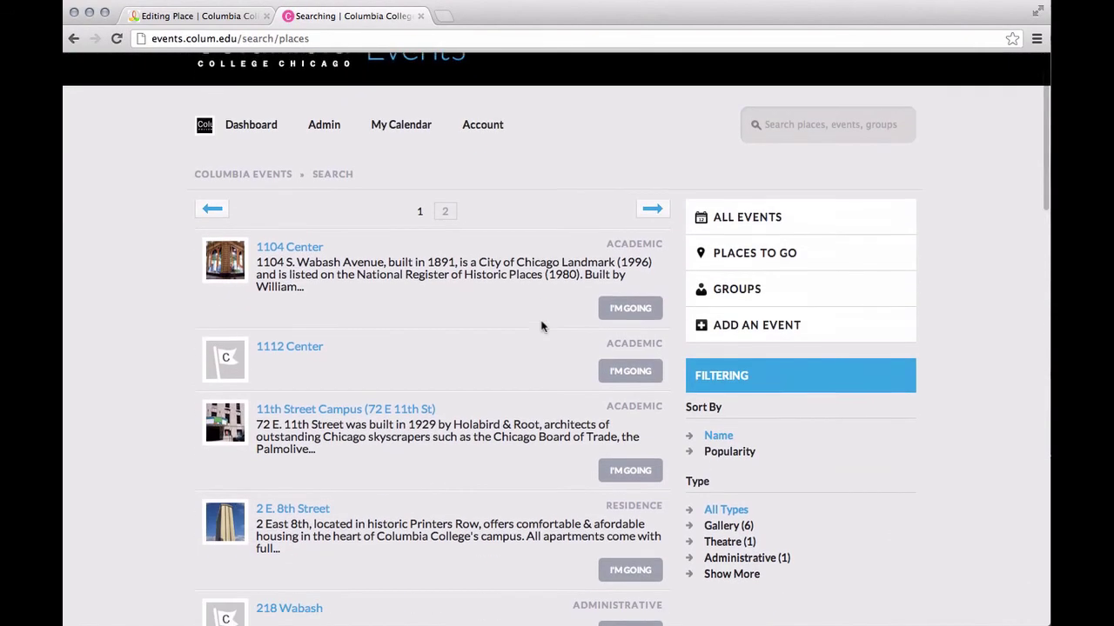
pyautogui.scroll(-1, 438, 267)
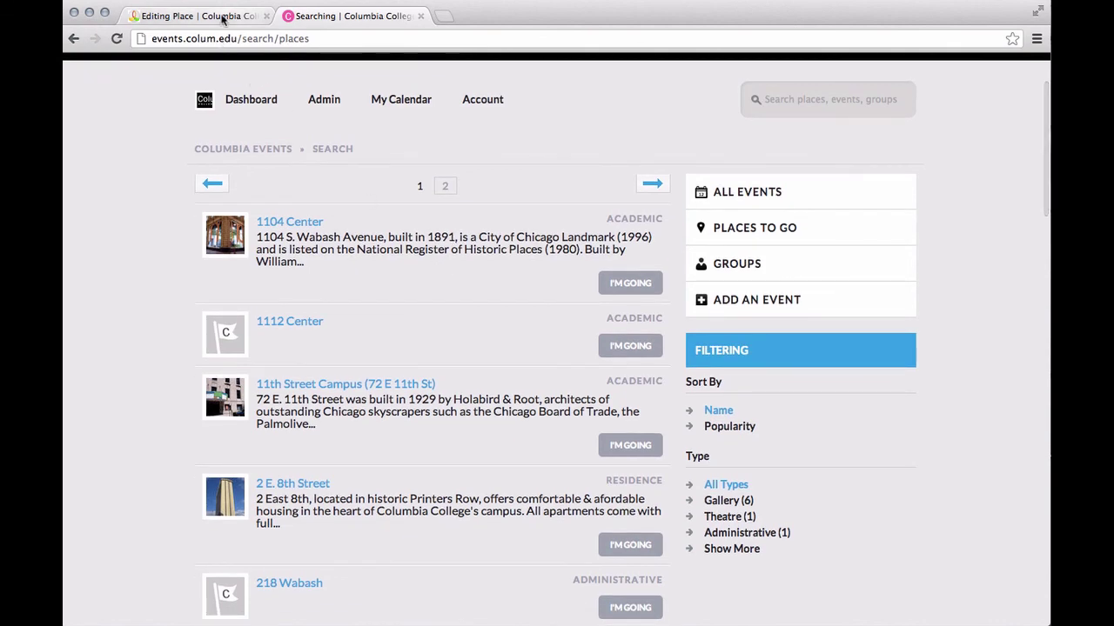
pyautogui.scroll(-10, 300, 183)
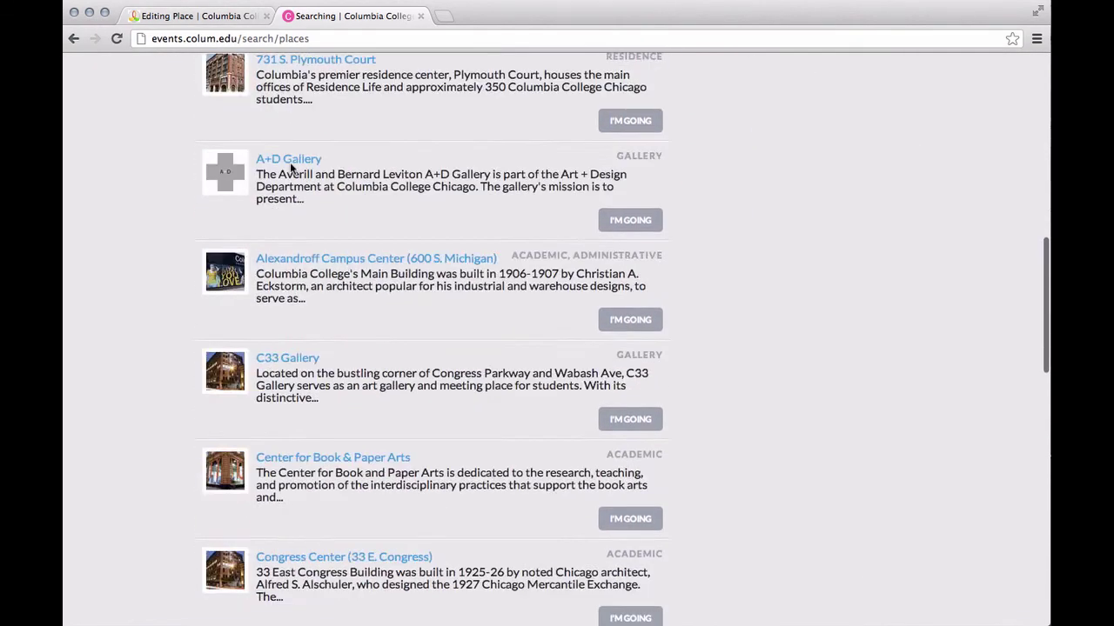
pyautogui.click(218, 16)
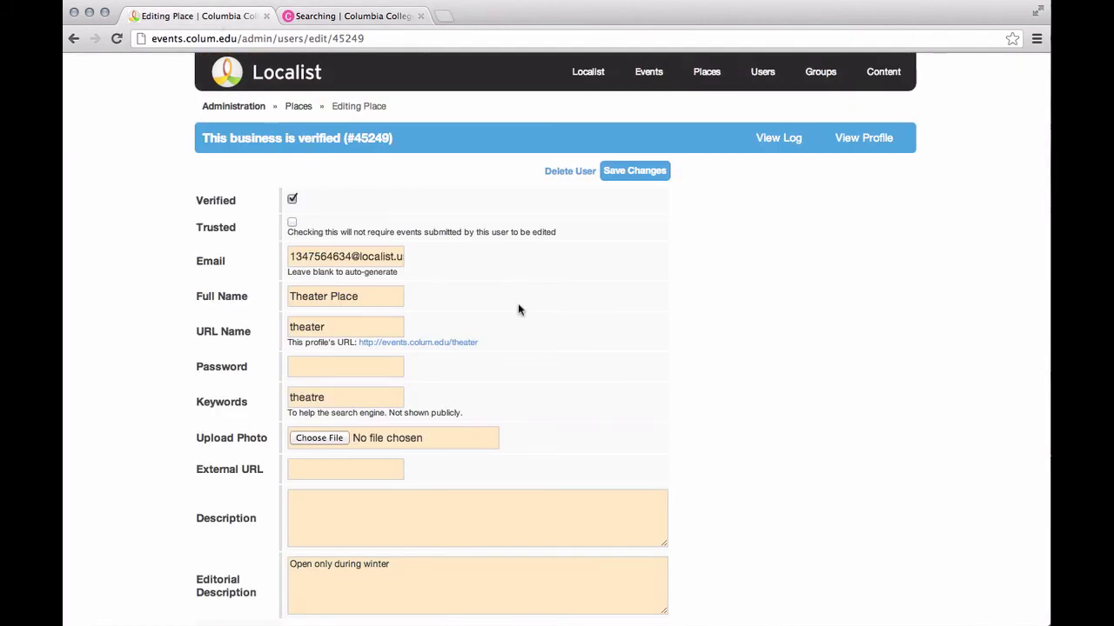